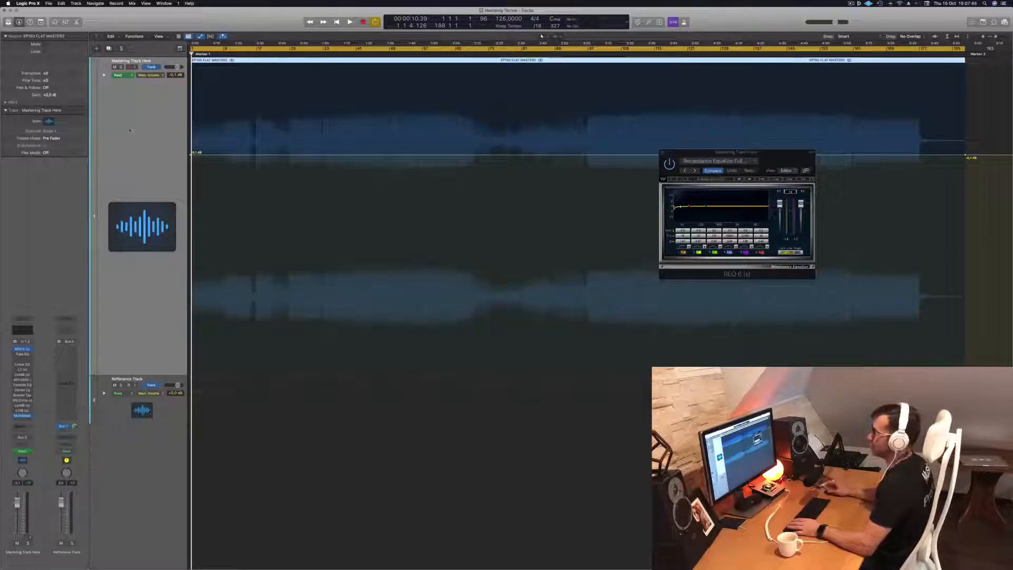
Audition the mastering track's opening and first main section, repositioning the Renaissance Equalizer window over the waveform
key("space")
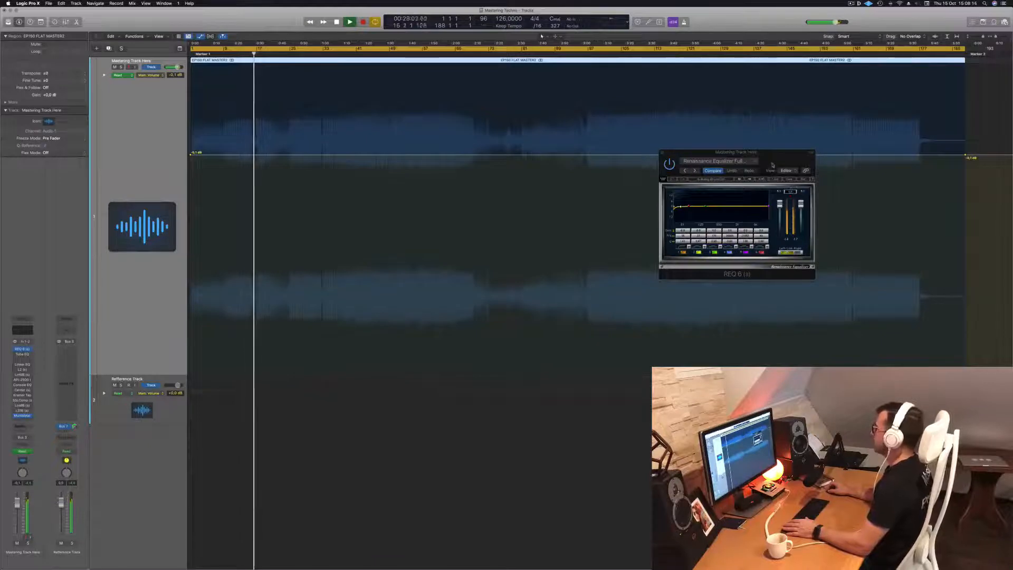
left_click_drag(783, 156, 680, 107)
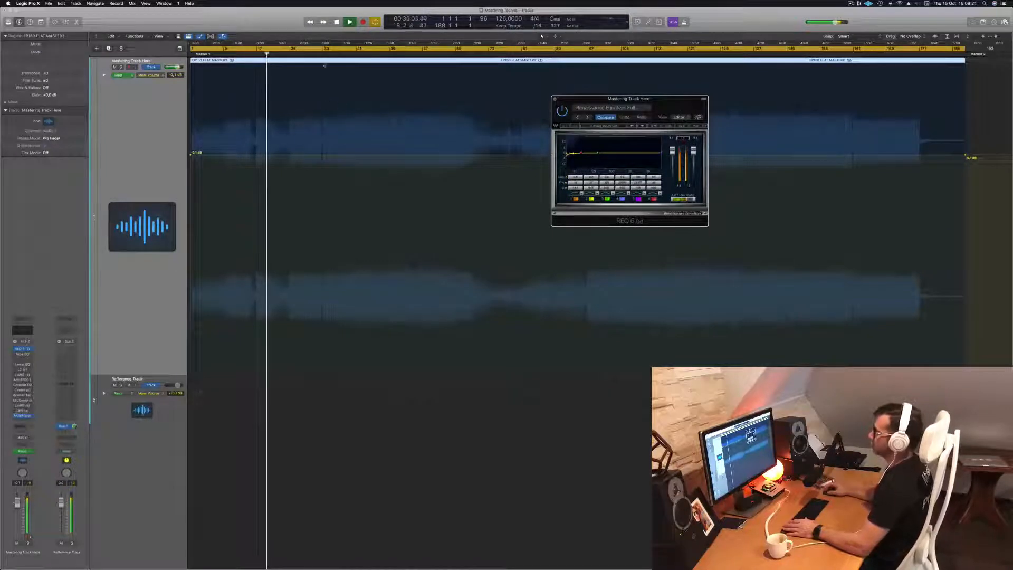
key("space")
left_click(323, 53)
left_click_drag(663, 108, 523, 263)
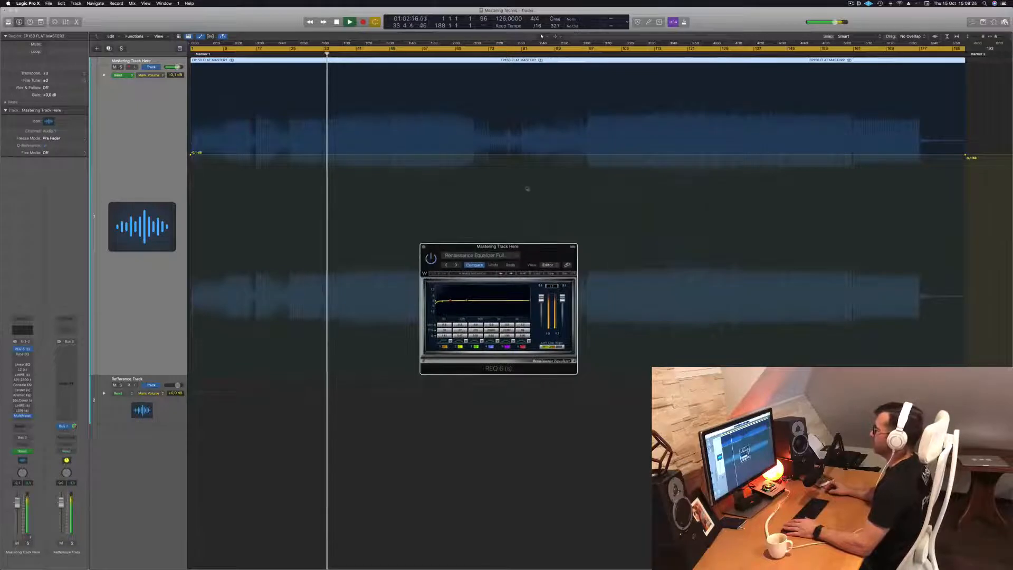
left_click(391, 53)
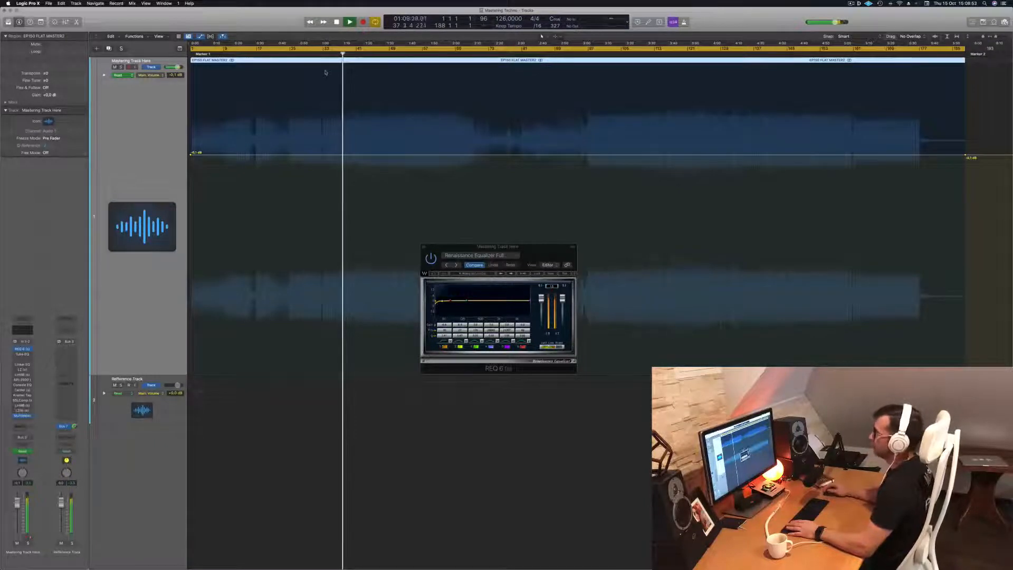
left_click(315, 50)
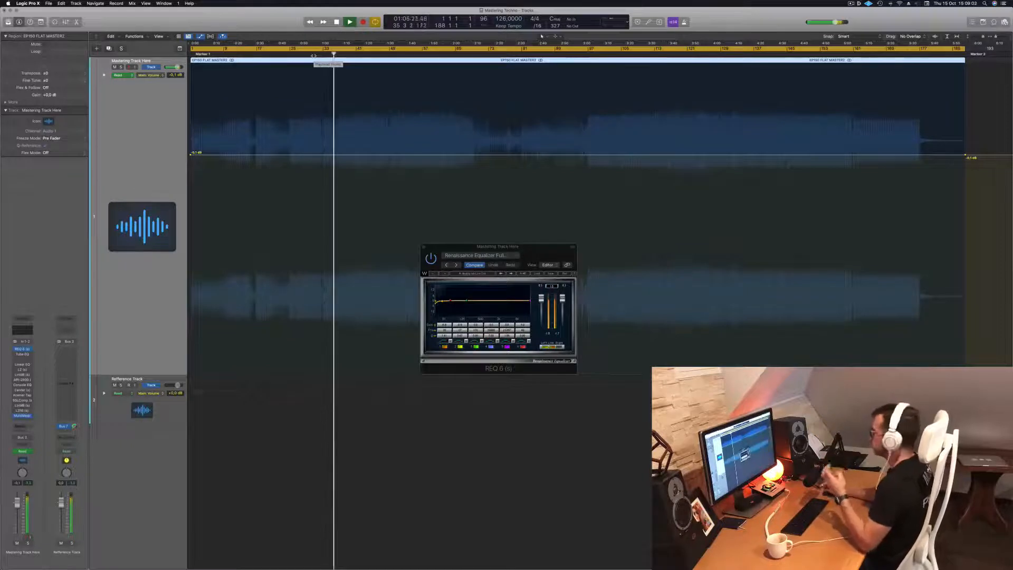
left_click(391, 53)
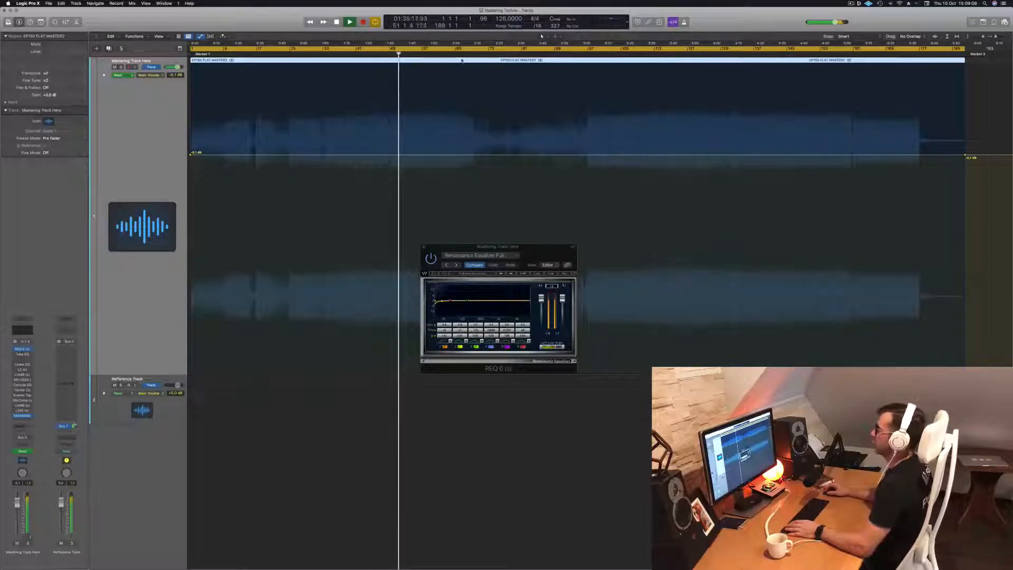
Listen to the mastering track's breakdown and the loud section that follows it, playing several points along the timeline
left_click(447, 53)
left_click(473, 54)
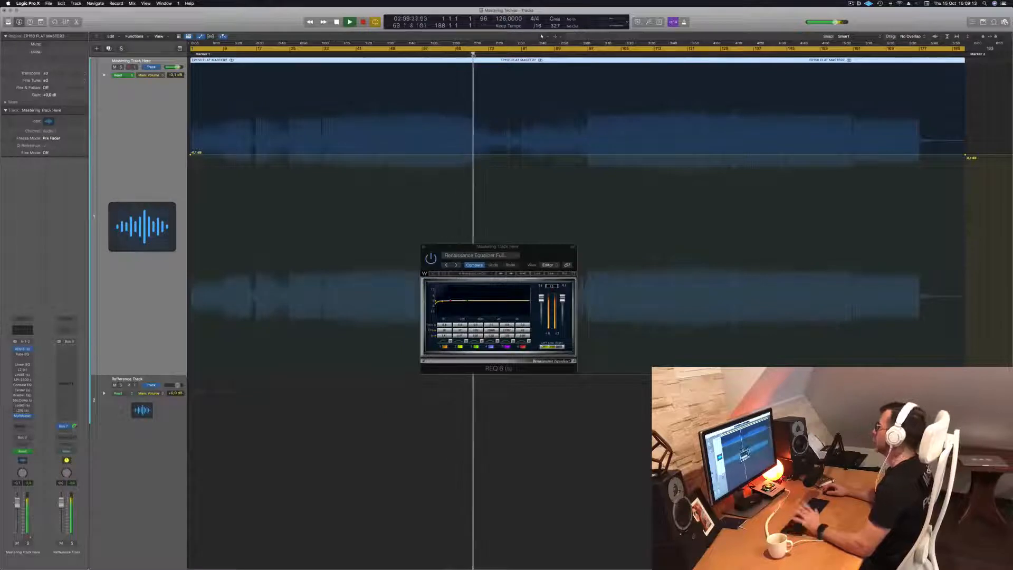
left_click(522, 54)
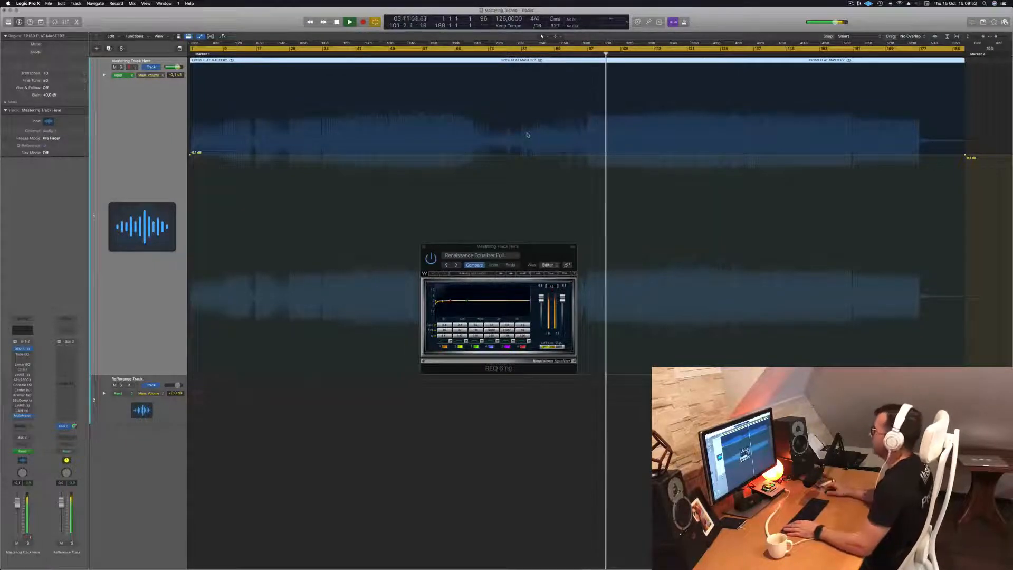
key("space")
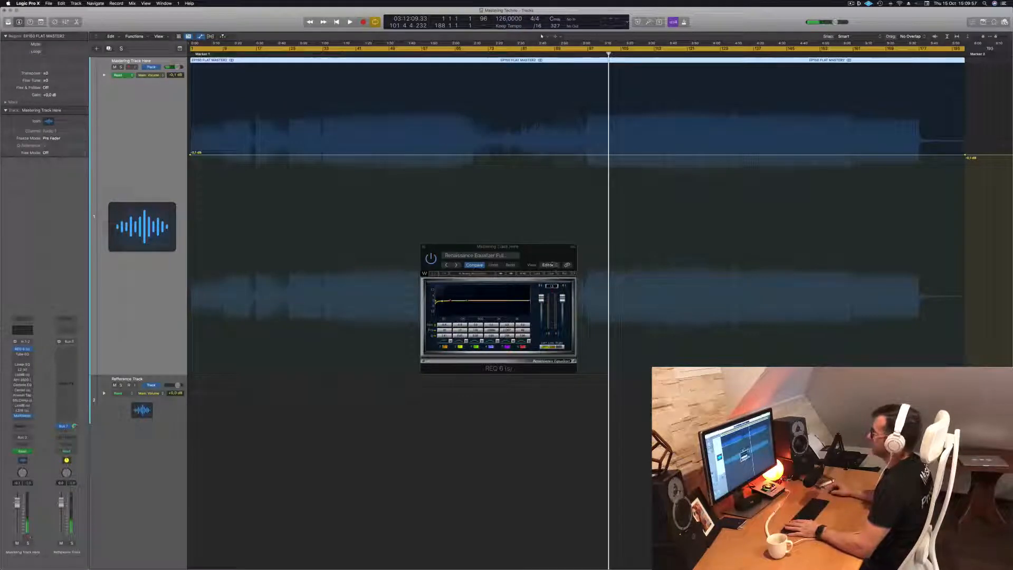
key("space")
left_click(642, 54)
left_click(688, 54)
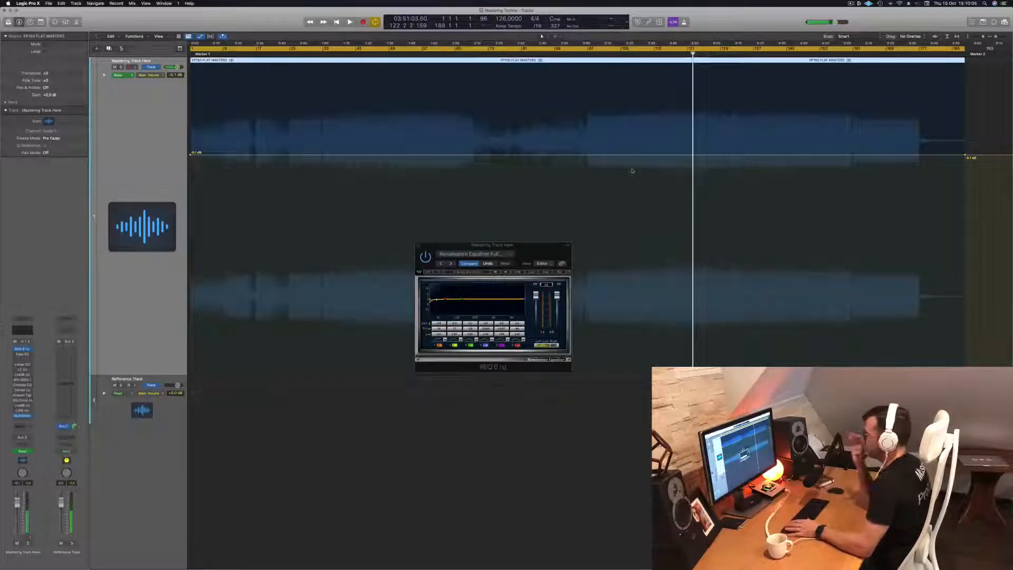
key("space")
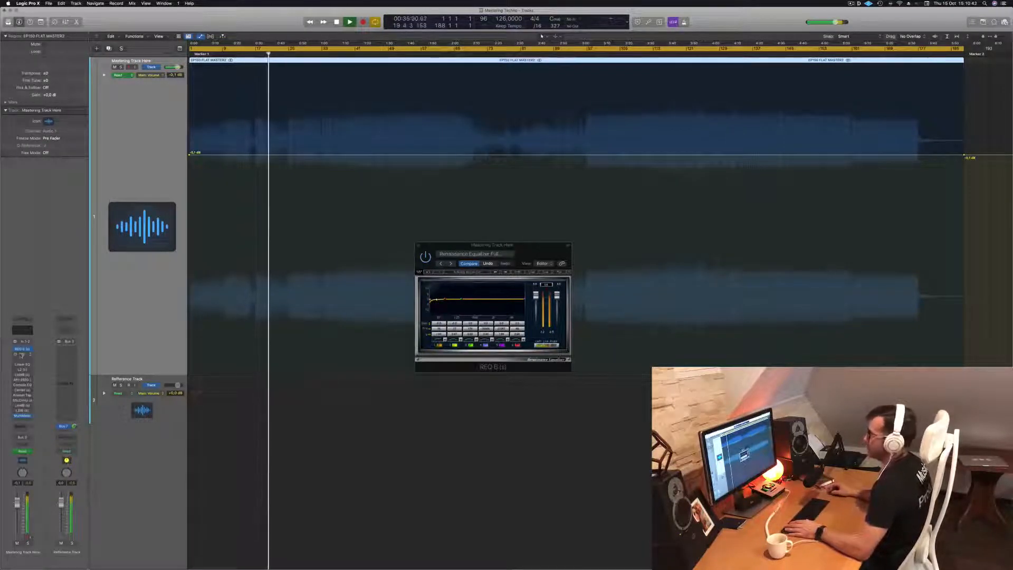
Open the Vintage Tube EQ on the mastering track, switch it on and place its window beside the Renaissance Equalizer
left_click(21, 354)
left_click_drag(507, 96, 529, 167)
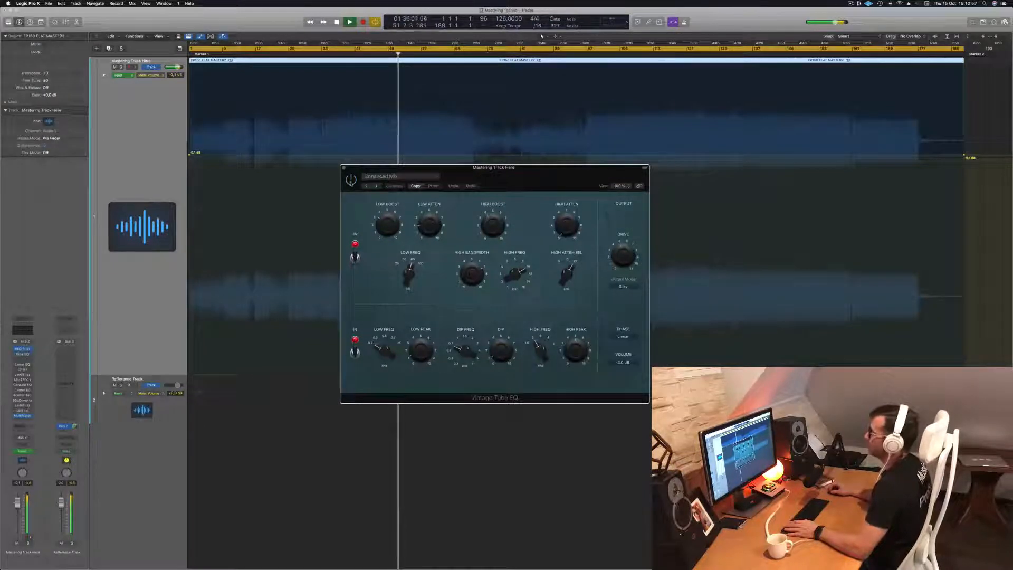
left_click_drag(497, 182, 456, 219)
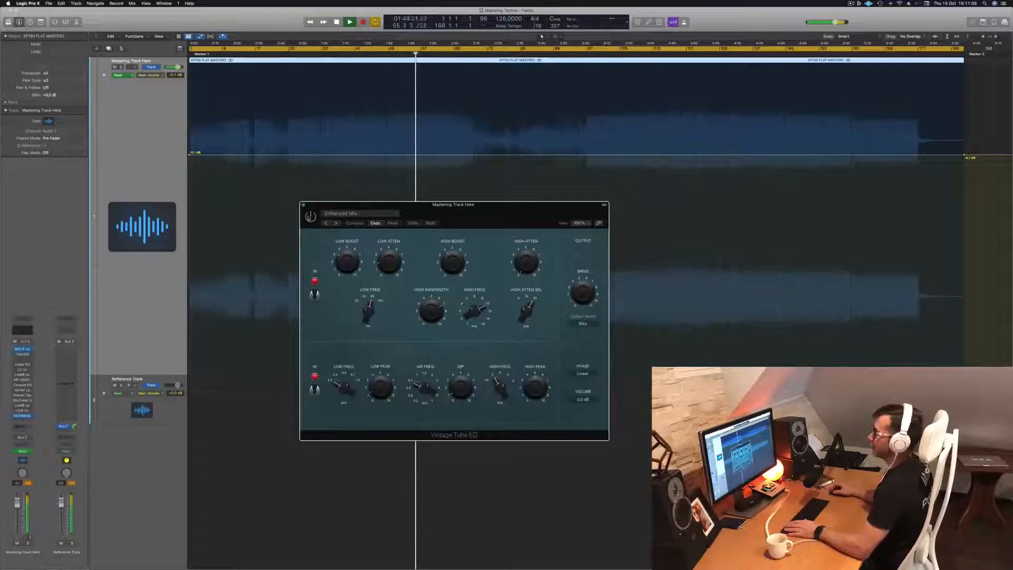
left_click_drag(483, 212, 710, 215)
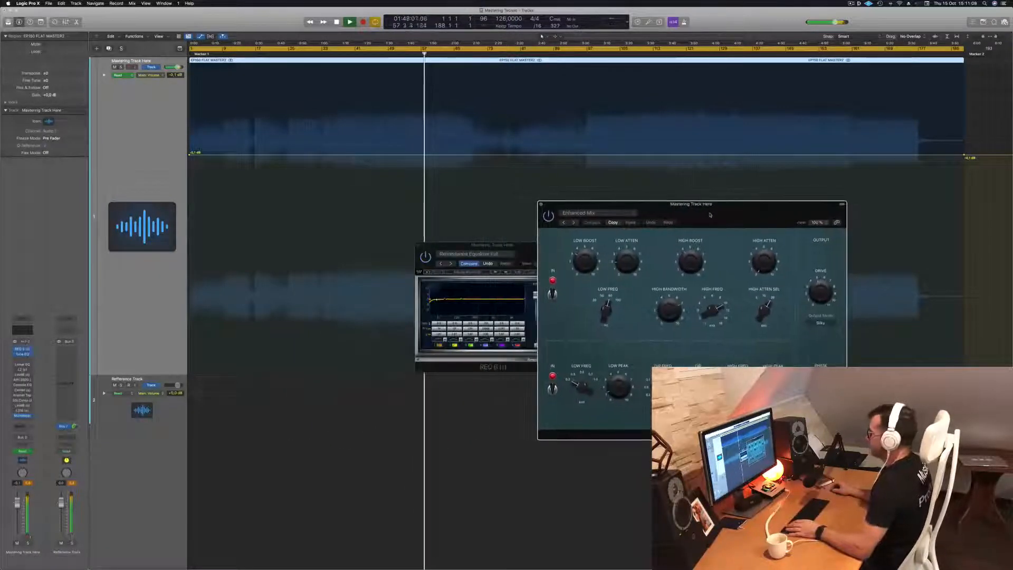
left_click(379, 147)
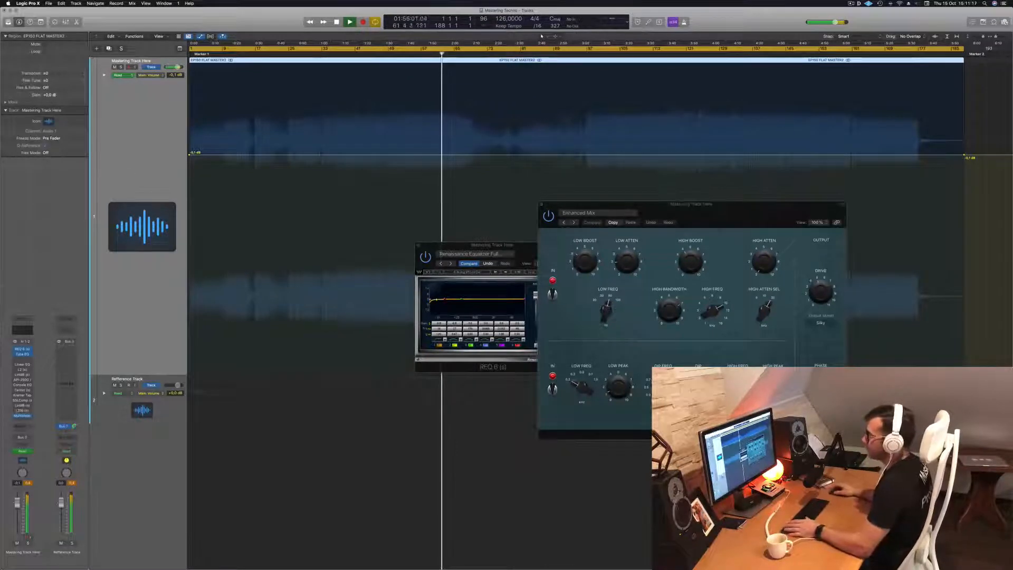
Switch on the mastering track's Linear Phase EQ and lower its 5800 Hz band to -1.3 dB, toggling that band to compare
mouse_move(22, 365)
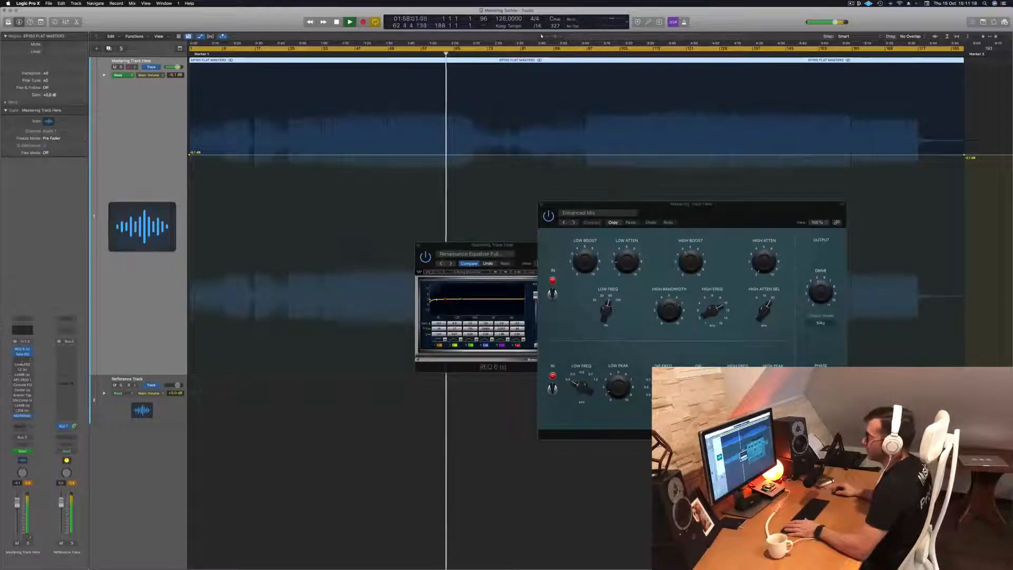
left_click(22, 366)
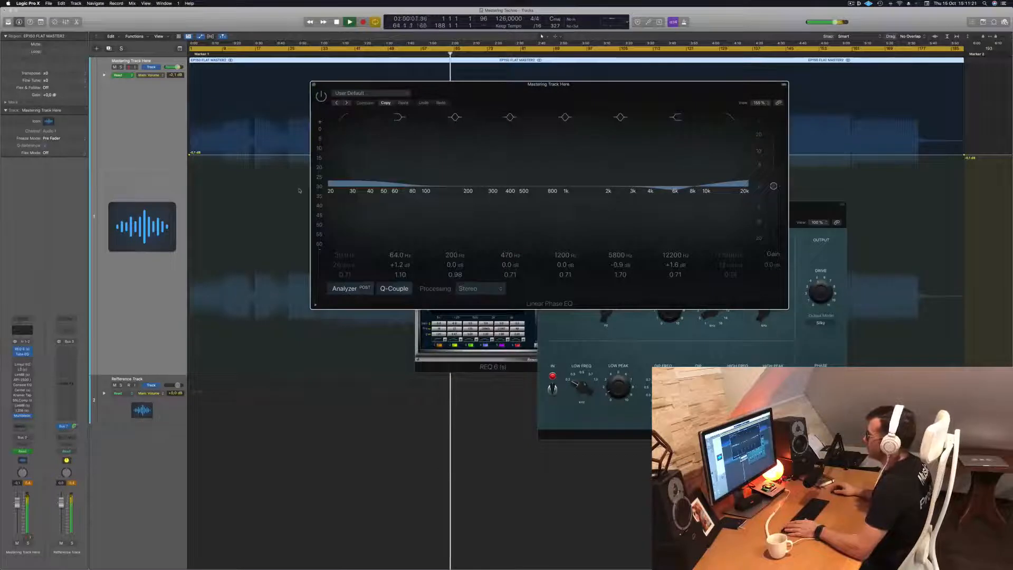
left_click_drag(488, 96, 426, 94)
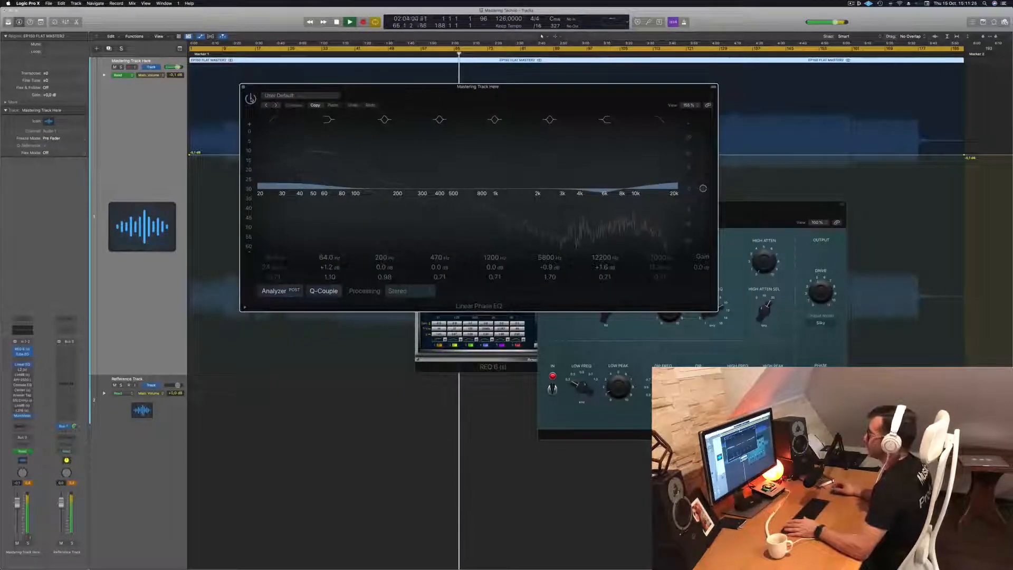
left_click_drag(603, 191, 603, 194)
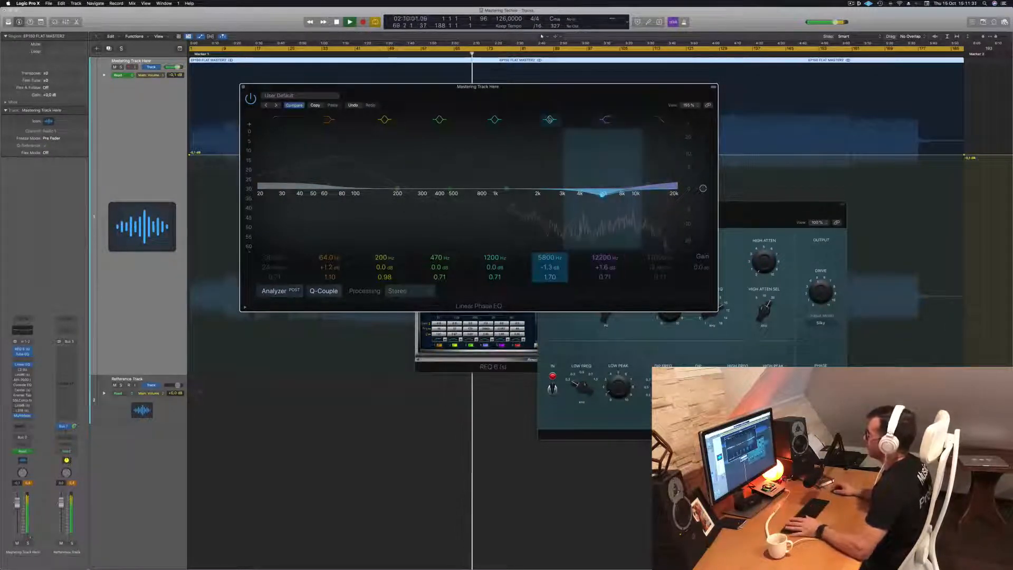
left_click(549, 120)
left_click(550, 119)
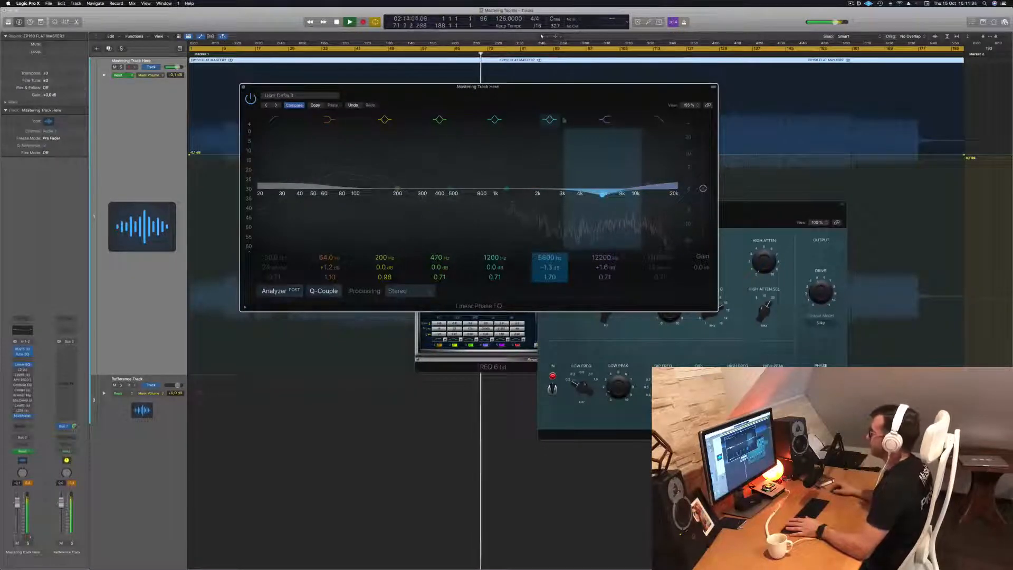
Compare the Linear Phase EQ on and off over the section after the breakdown, leave it bypassed and close its window
left_click_drag(538, 87, 532, 160)
left_click(595, 55)
key("space")
left_click_drag(361, 168, 374, 167)
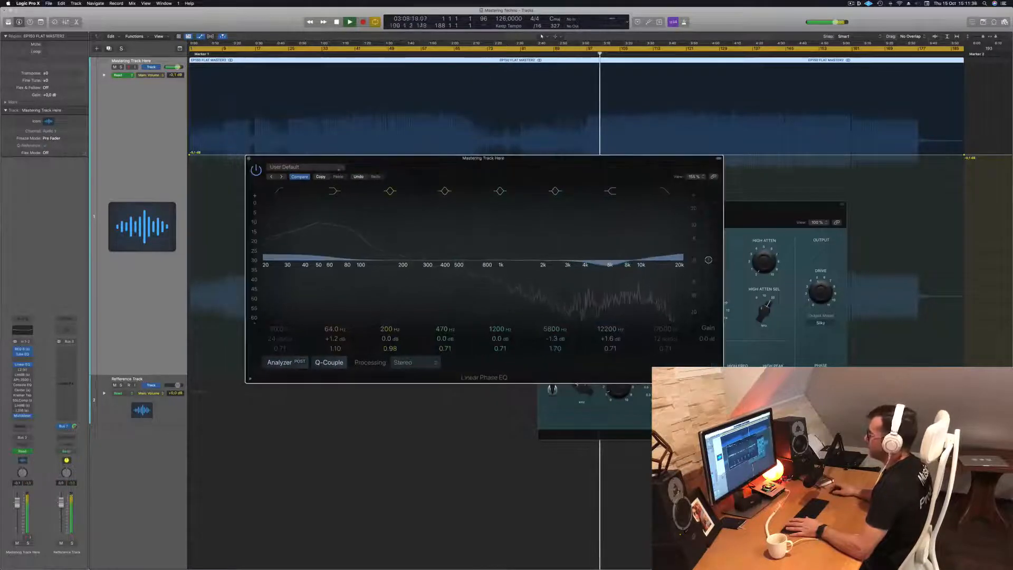
left_click(256, 170)
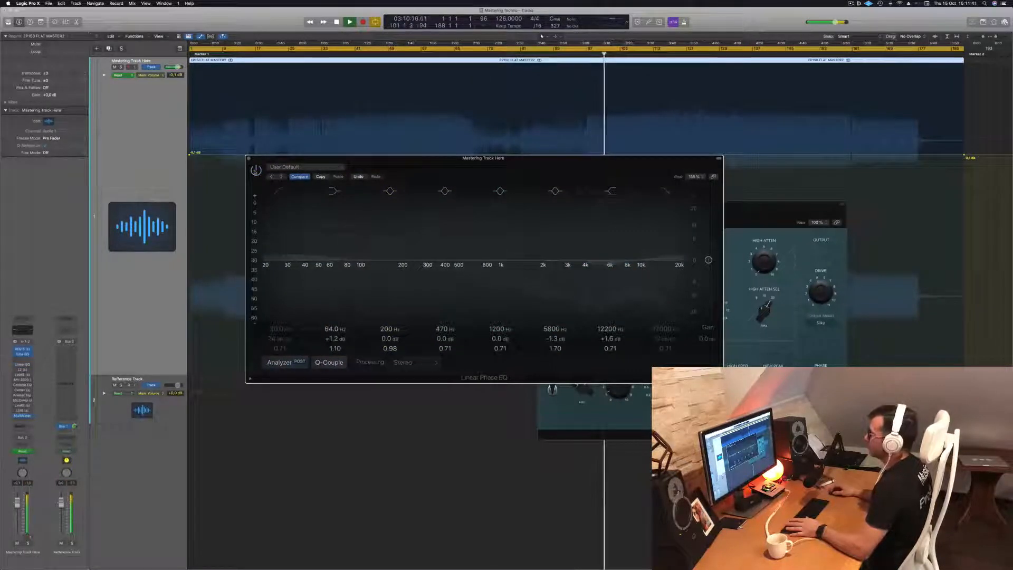
left_click(256, 170)
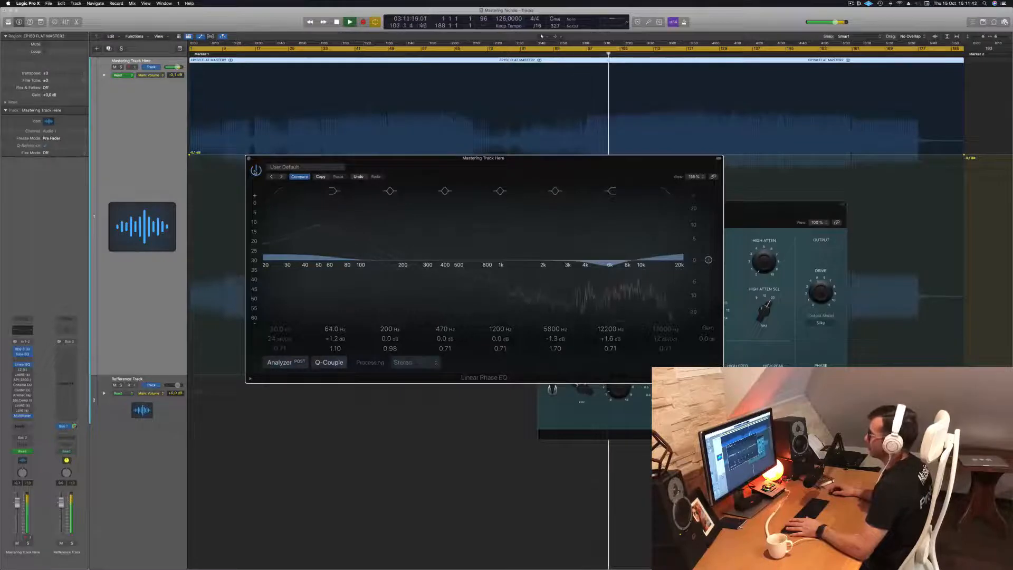
left_click(256, 170)
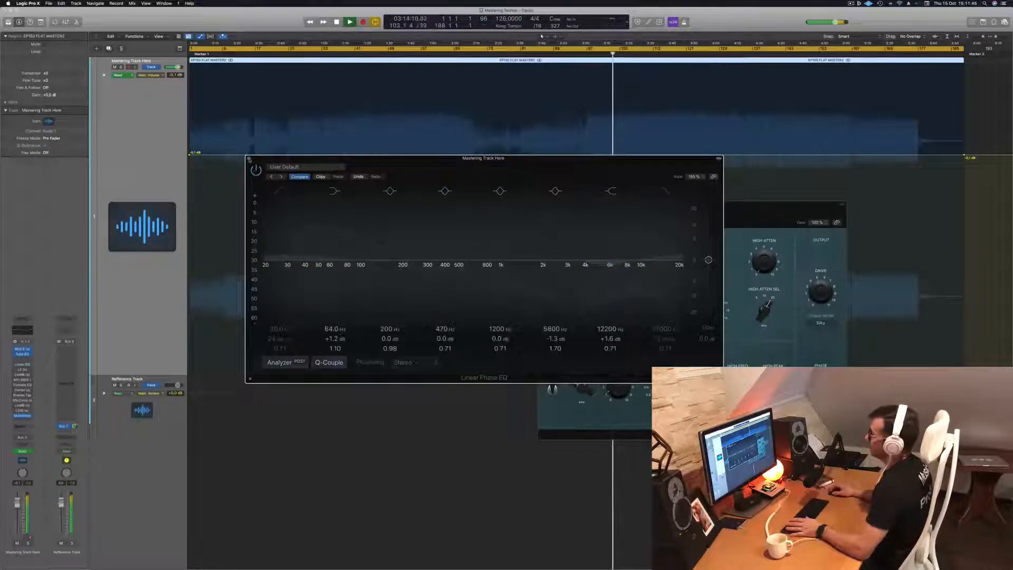
left_click(249, 158)
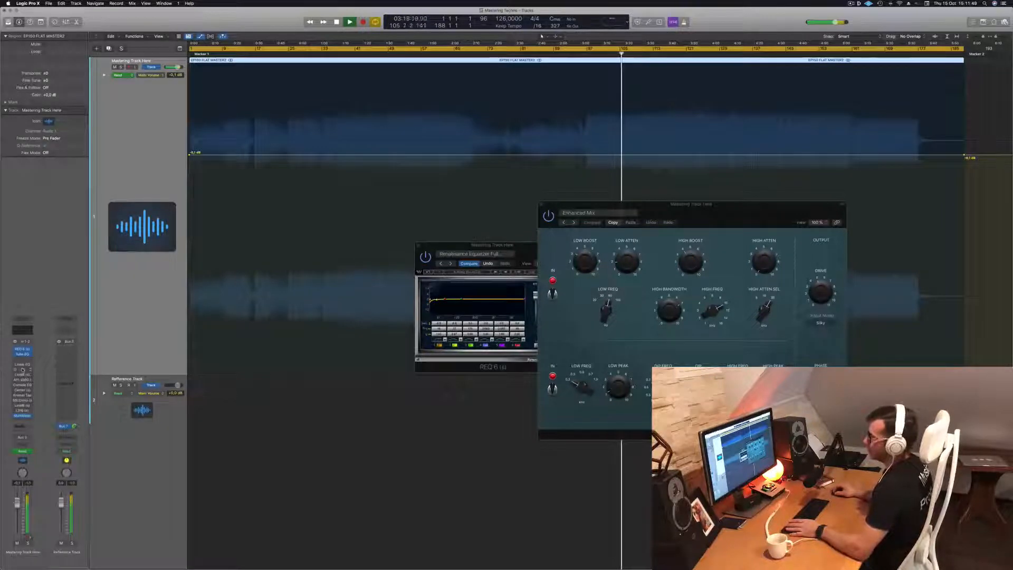
Open the L2 Ultramaximizer on the mastering track, switch it on and place its window beside the Vintage Tube EQ
left_click(22, 370)
left_click(321, 96)
left_click_drag(330, 85, 356, 90)
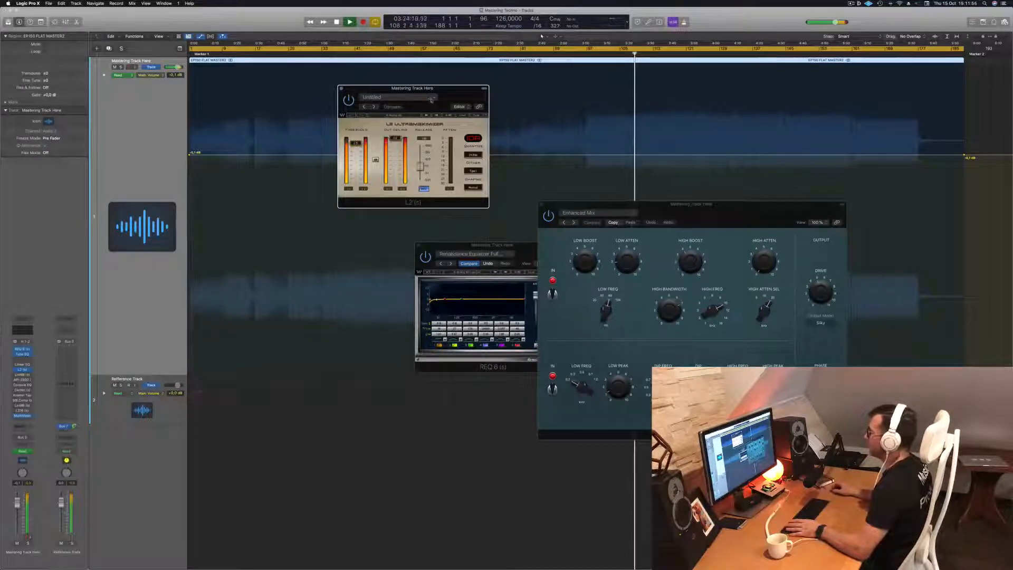
left_click_drag(429, 100, 471, 104)
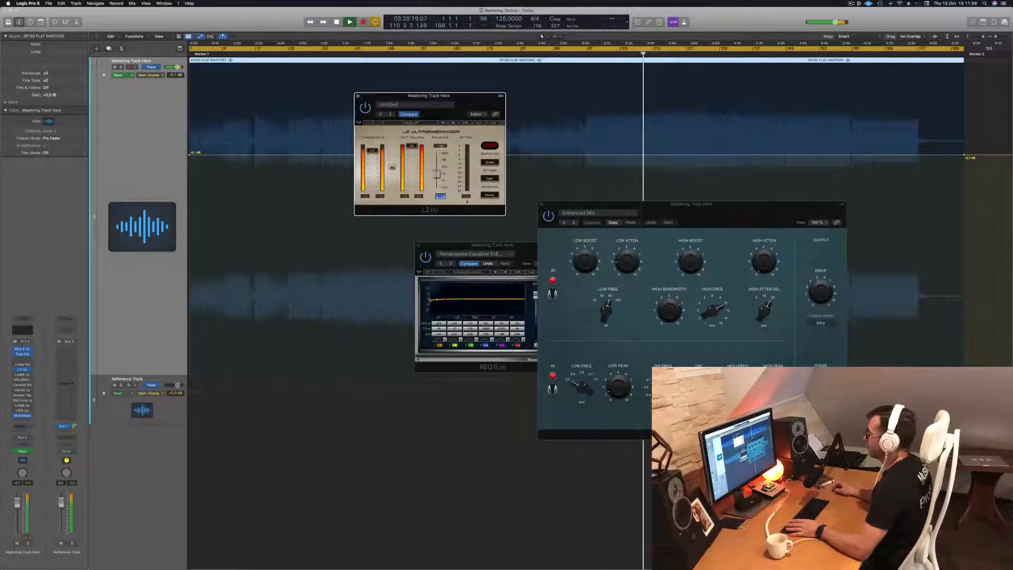
left_click_drag(468, 104, 932, 193)
left_click_drag(751, 216, 639, 211)
left_click_drag(953, 190, 811, 164)
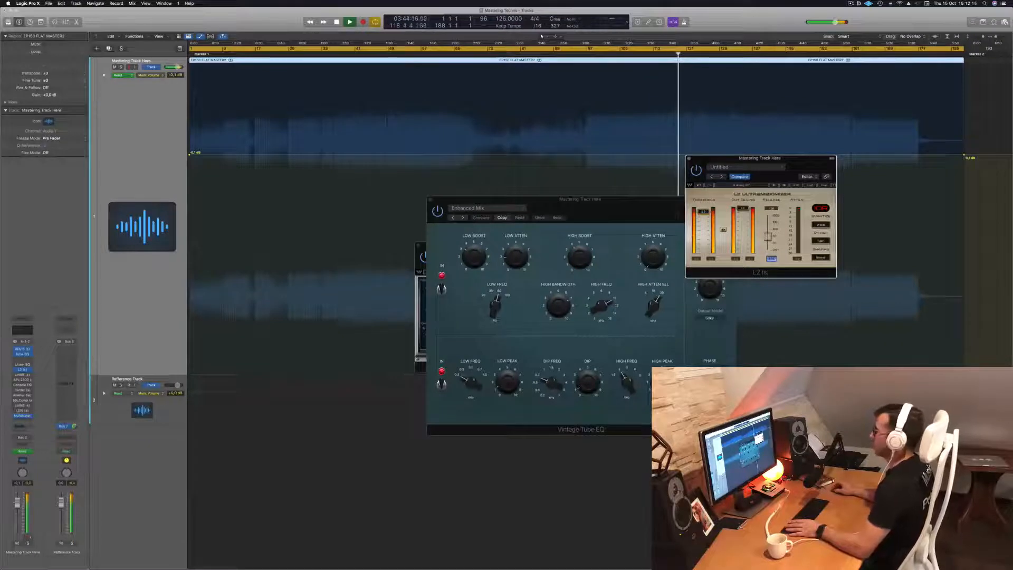
left_click_drag(795, 172, 646, 233)
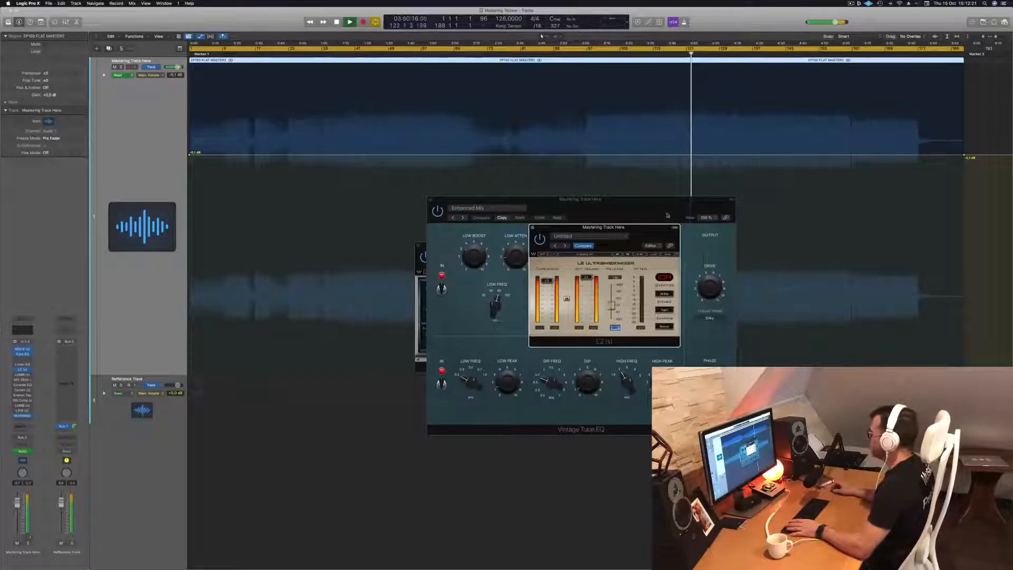
left_click_drag(643, 229, 862, 205)
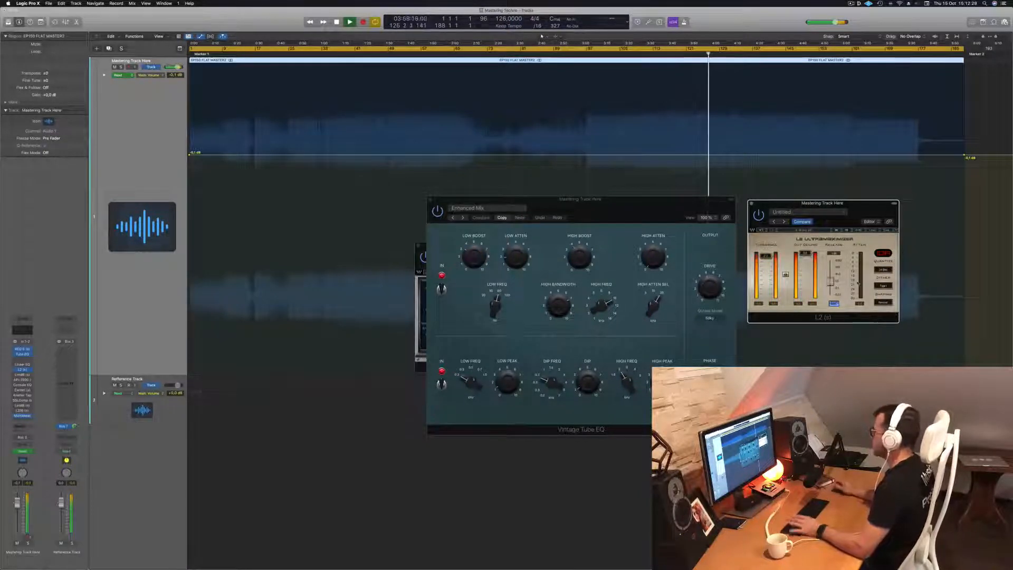
Play the track briefly from its beginning, and move the cycle range's start to bar 49 for playback from there
key("Return")
key("space")
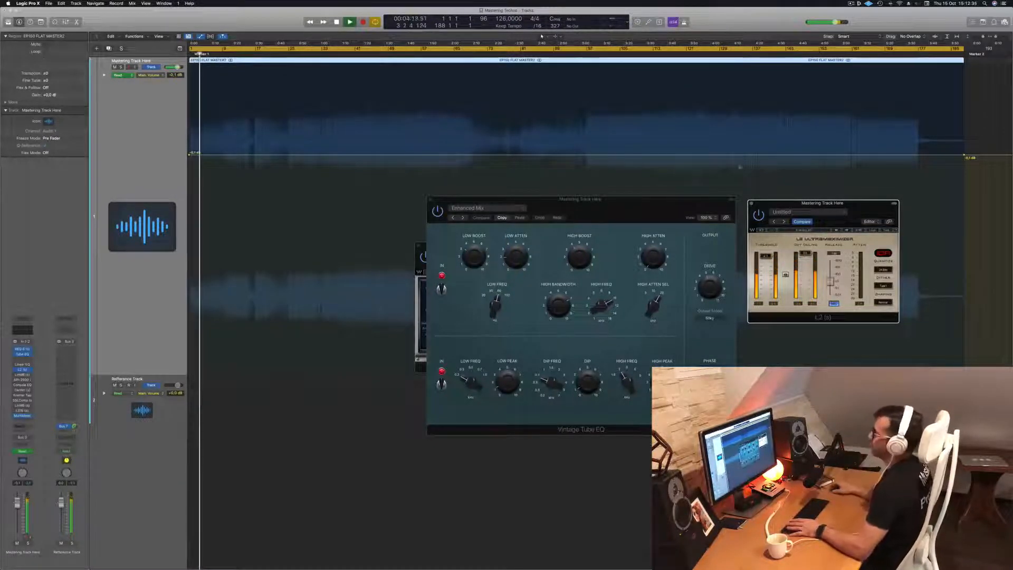
key("space")
left_click_drag(191, 48, 389, 46)
key("space")
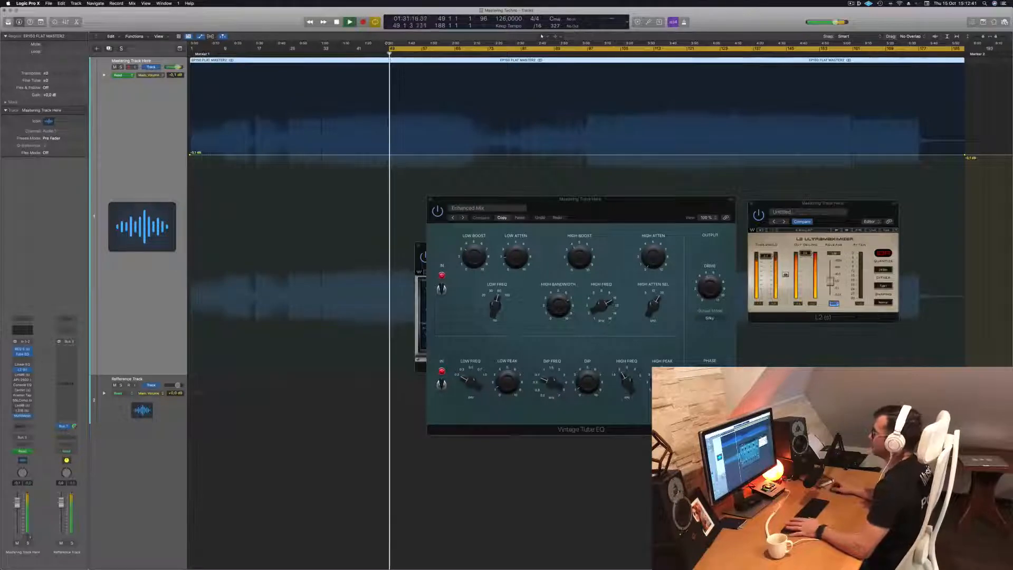
Reposition the Vintage Tube EQ window and replay the track around the start of the cycle range
mouse_move(611, 203)
left_mouse_down()
mouse_move(561, 192)
mouse_move(604, 193)
left_mouse_up()
key("space")
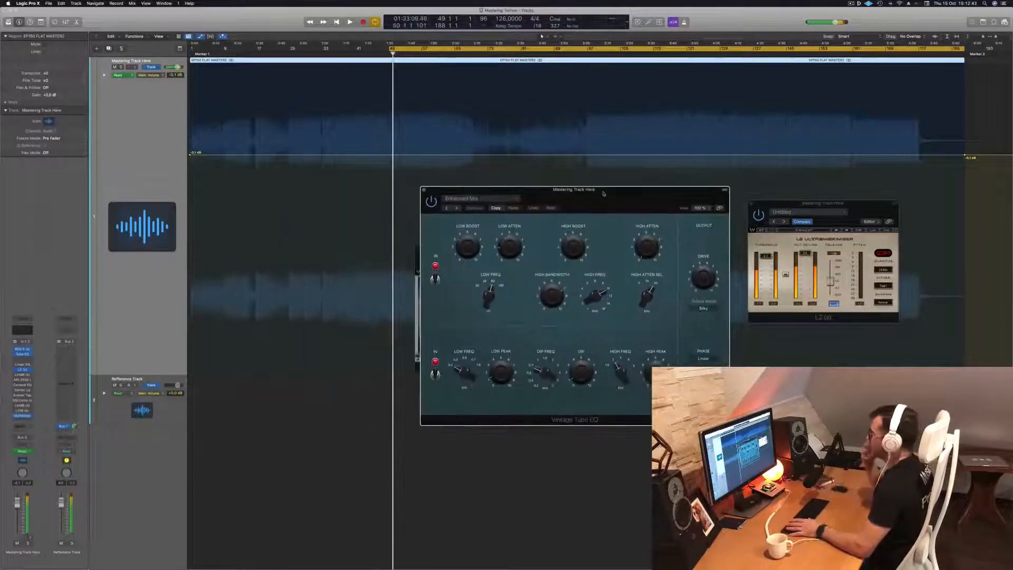
key("space")
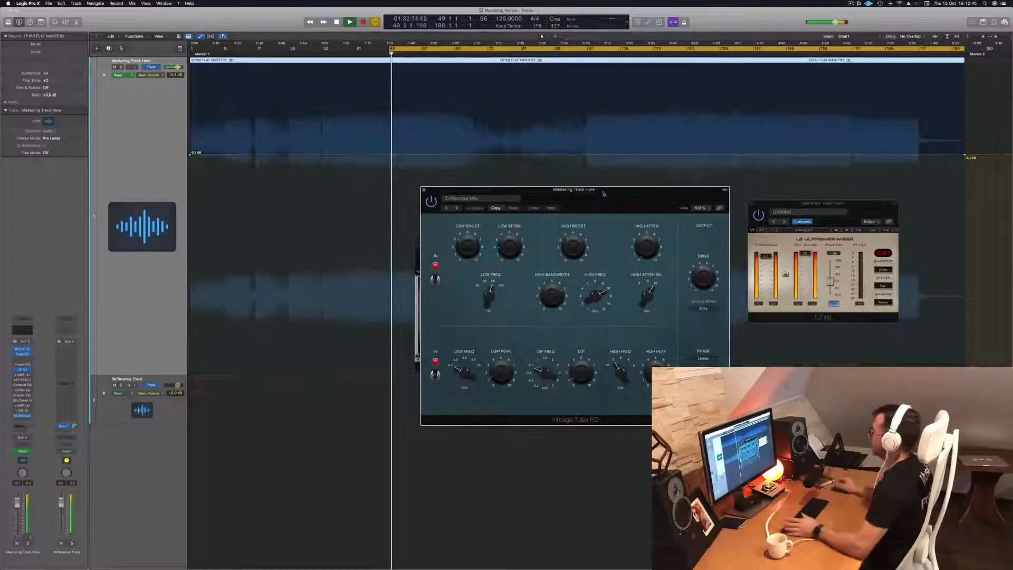
left_click_drag(604, 193, 638, 185)
left_click(365, 51)
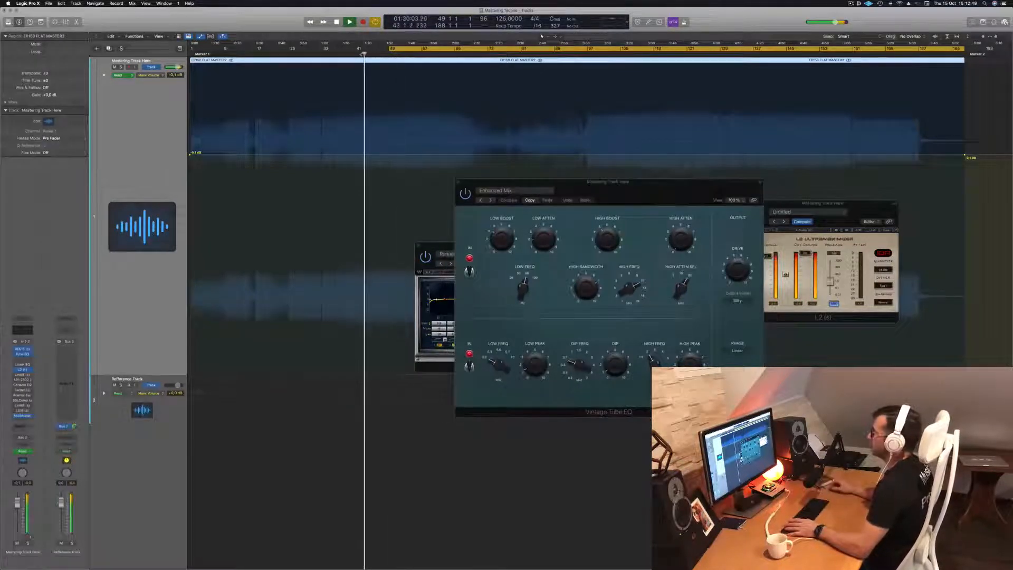
Extend the cycle range's start back to bar 41, shift the Vintage Tube EQ window, and compare the mastering plug-ins bypassed and active
left_click_drag(390, 48, 352, 52)
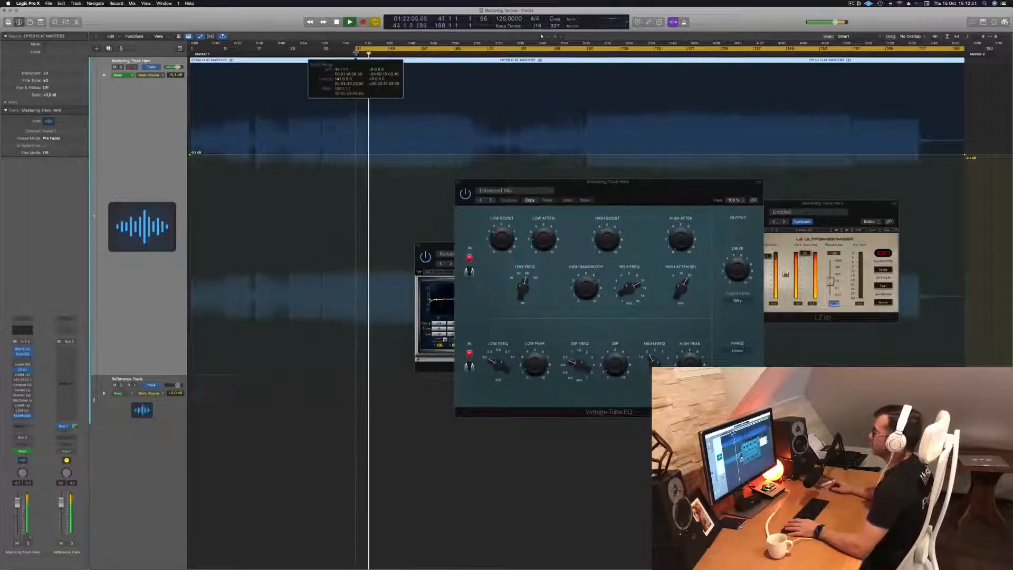
left_click_drag(481, 178, 461, 172)
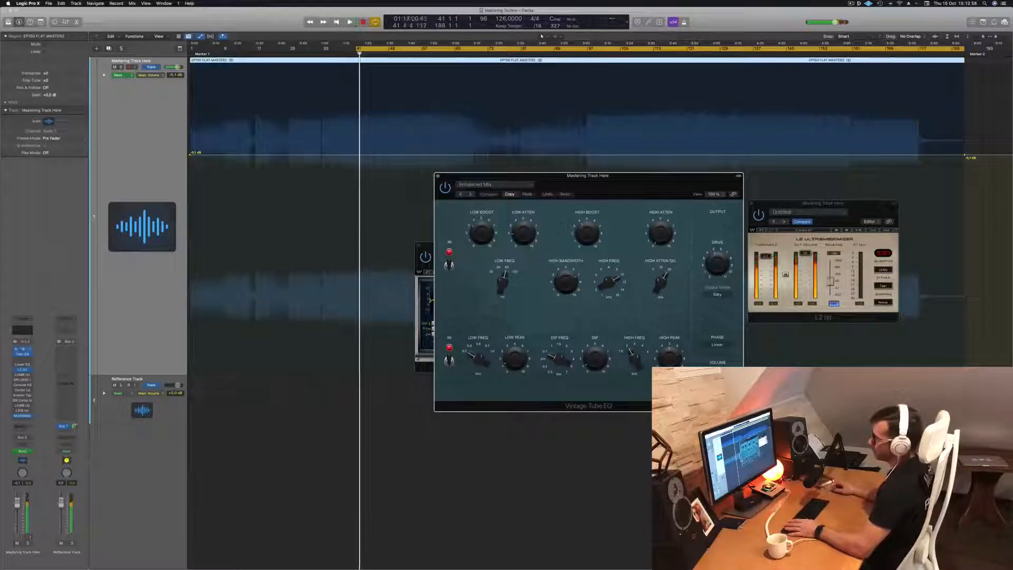
left_click(16, 354)
left_click(15, 357)
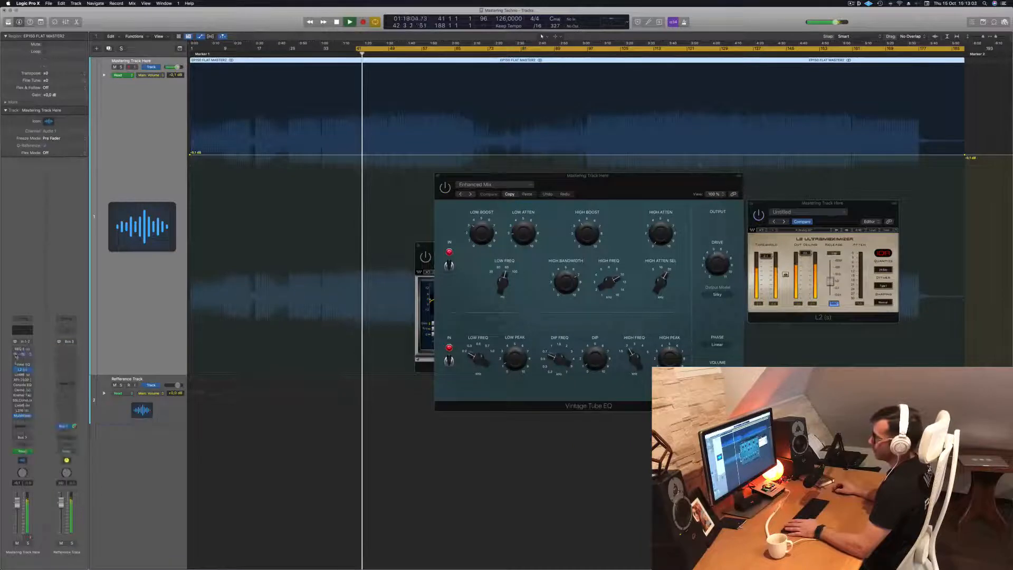
Open the MultiMeter on the mastering track and arrange its window and the Vintage Tube EQ on either side of the REQ 6
left_click_drag(622, 179, 808, 184)
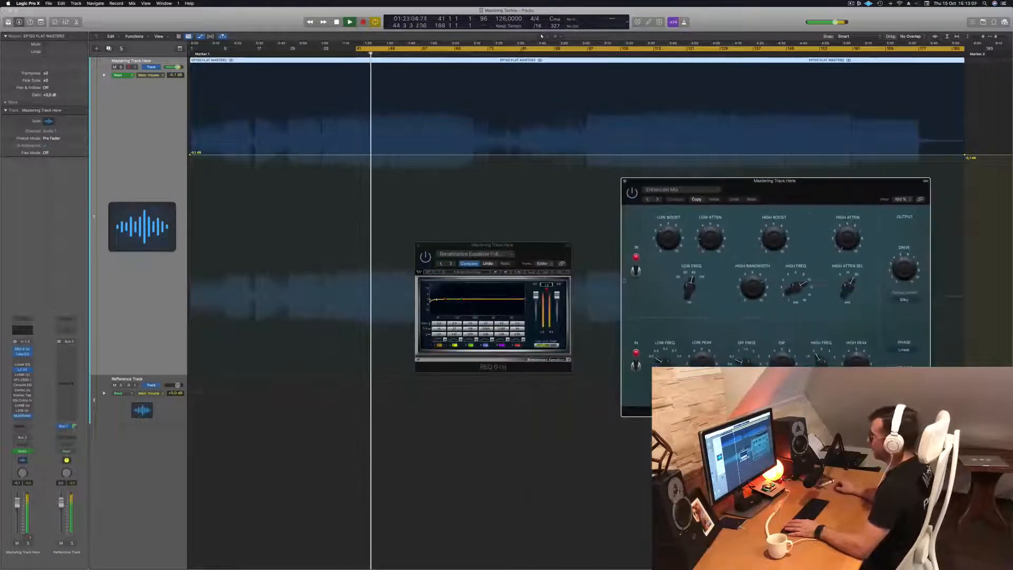
left_click(547, 286)
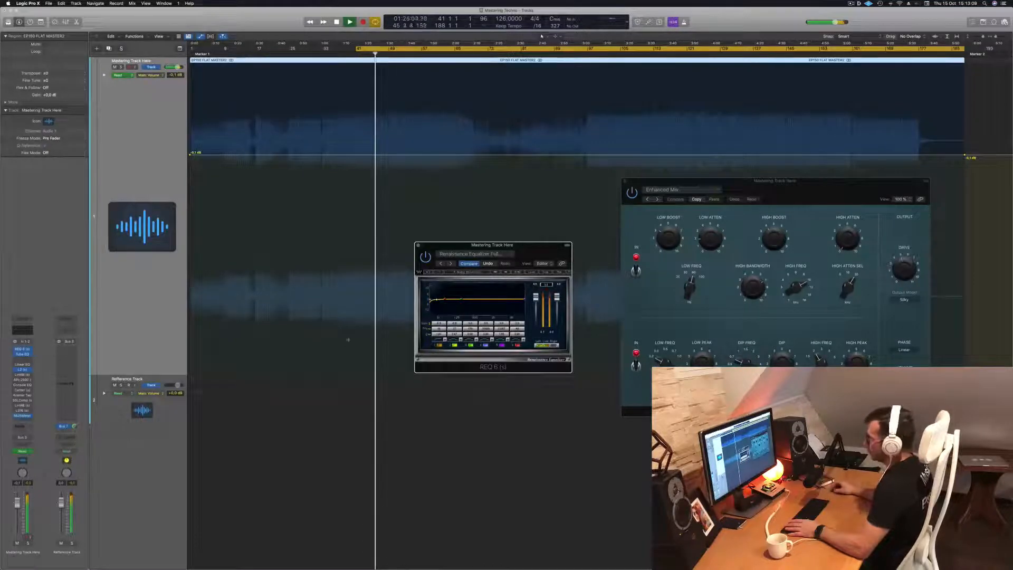
left_click(23, 416)
left_click_drag(523, 101, 871, 260)
left_click_drag(687, 182, 65, 255)
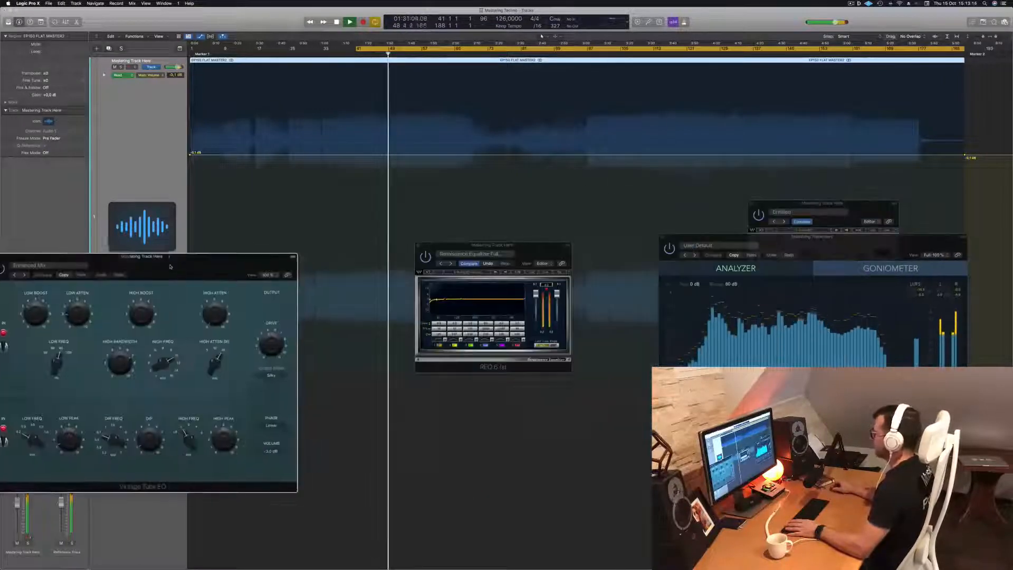
left_click(547, 289)
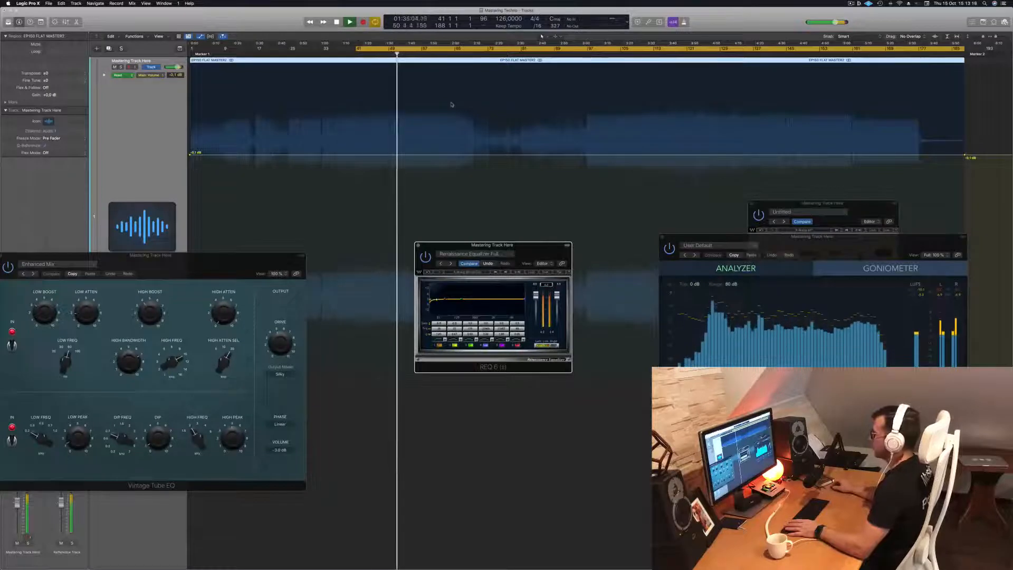
Replay from bar 41 while placing the MultiMeter above the Vintage Tube EQ and L2 windows, with the REQ 6 beside them
key("space")
key("space")
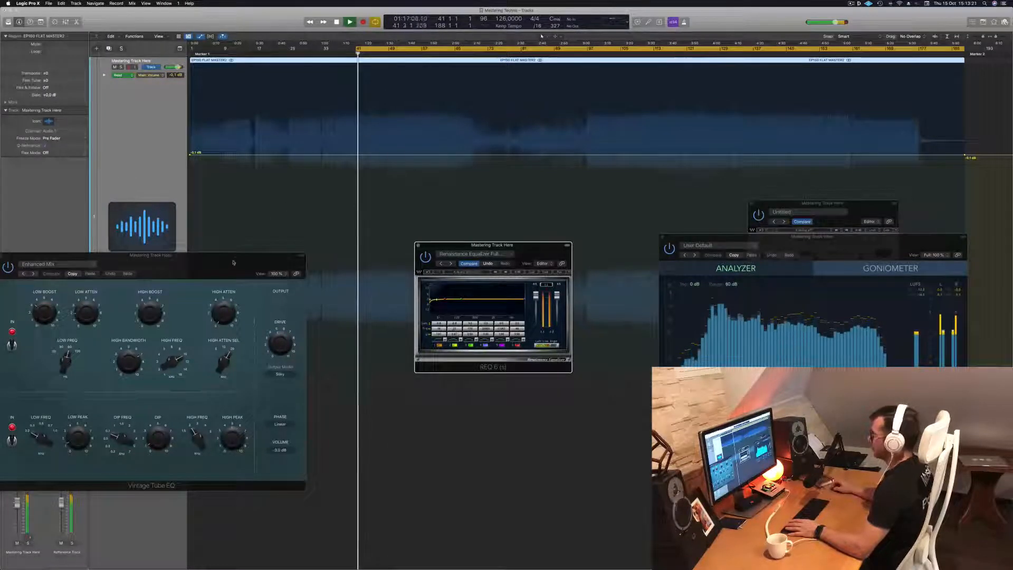
left_click_drag(233, 262, 533, 305)
left_click_drag(912, 243, 946, 70)
left_click(859, 311)
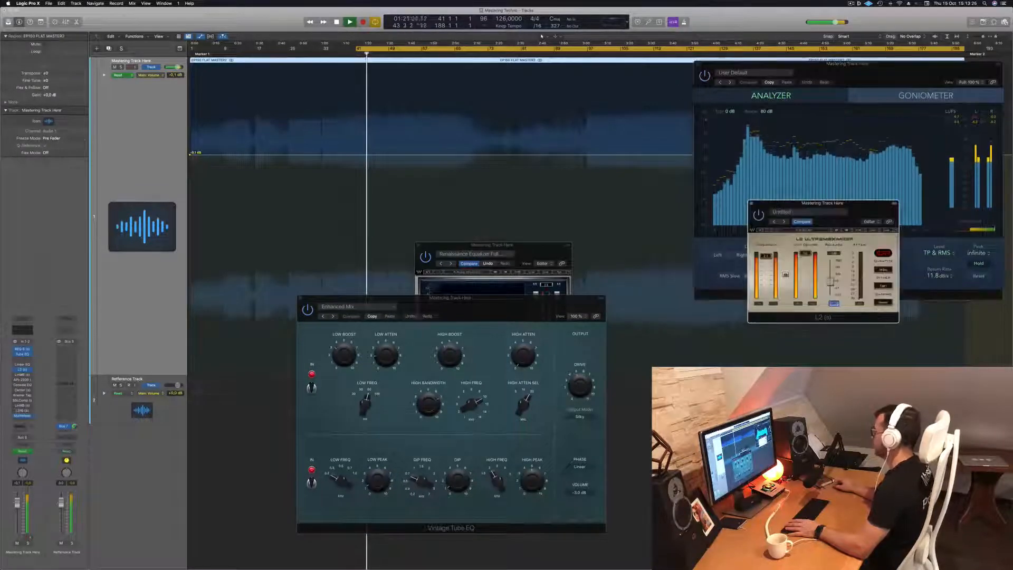
left_click_drag(842, 205, 949, 291)
left_click_drag(478, 300, 855, 307)
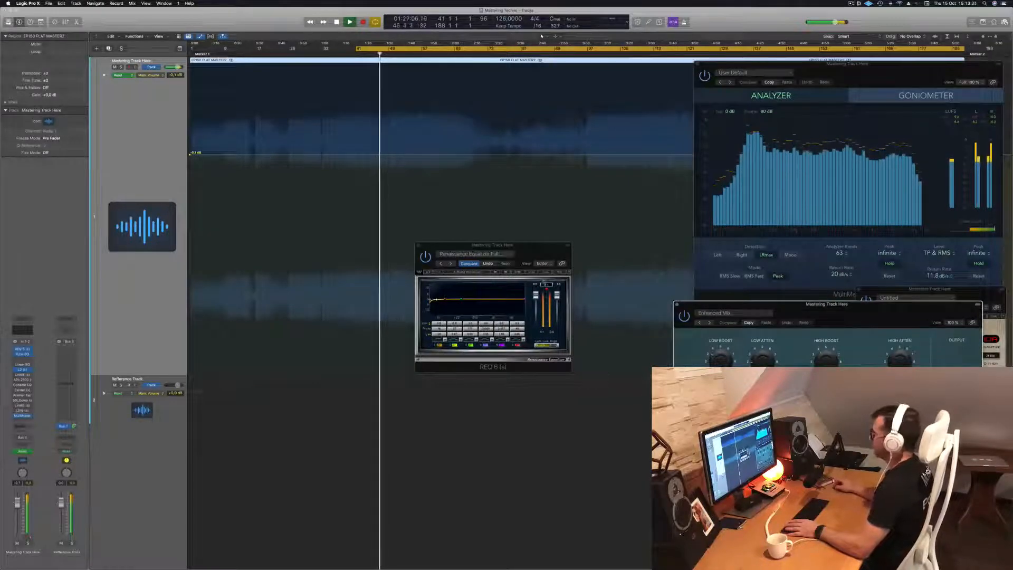
left_click_drag(537, 249, 622, 320)
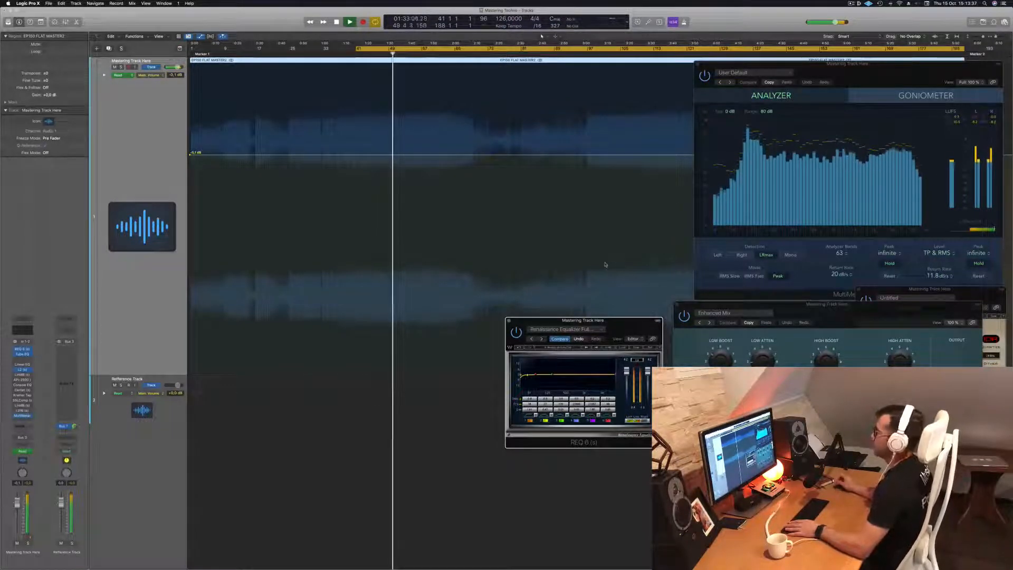
mouse_move(876, 68)
left_mouse_down()
mouse_move(845, 73)
mouse_move(856, 68)
left_mouse_up()
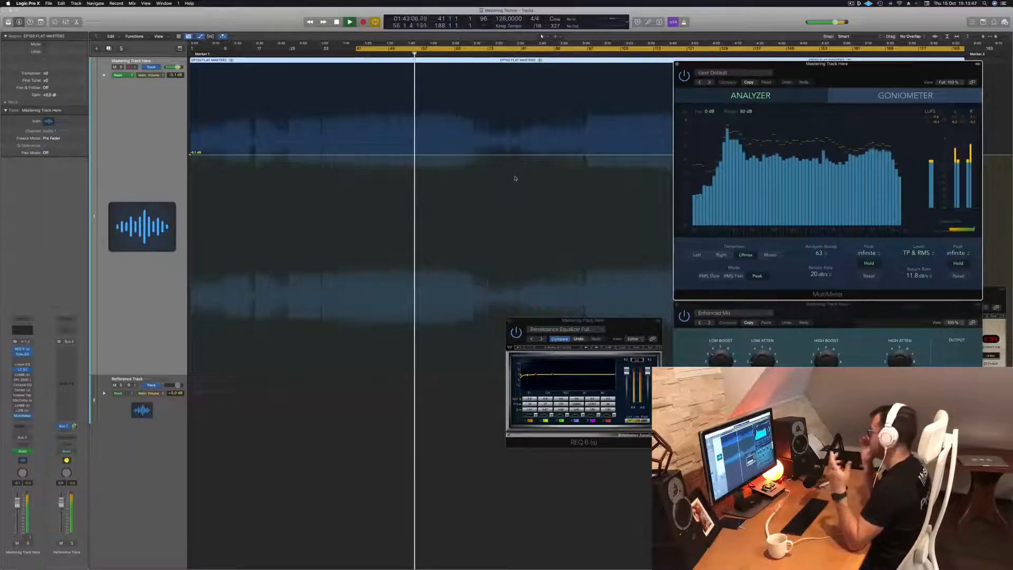
Restart playback from bar 41, open the LinMB multiband compressor on the mastering track and place its window above the REQ 6
key("space")
key("space")
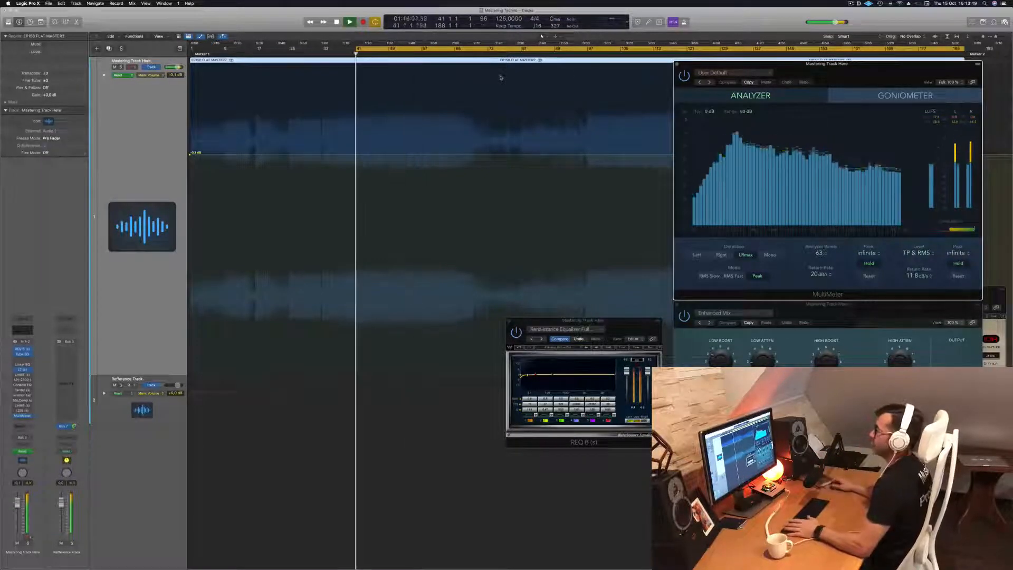
left_click(140, 150)
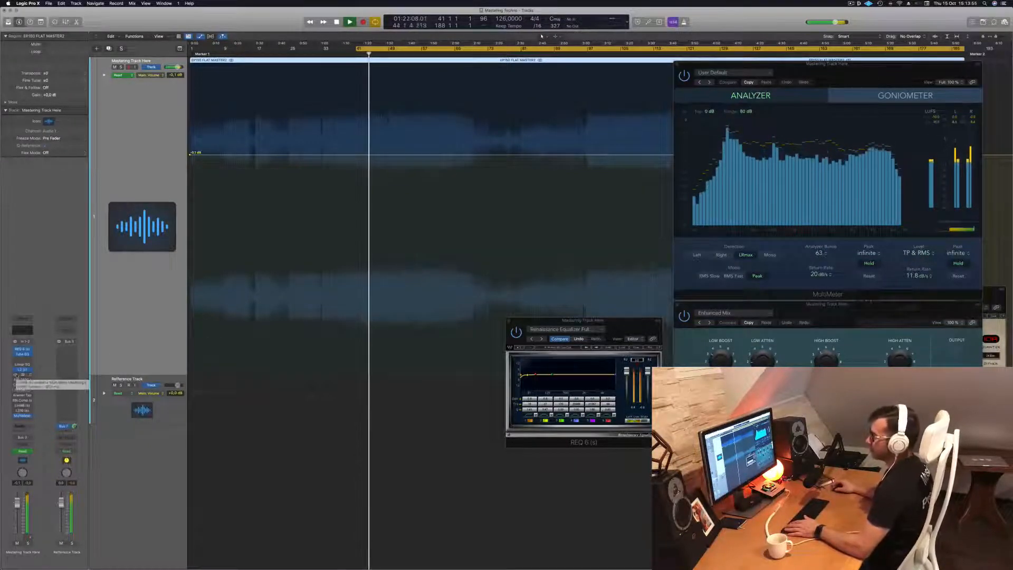
left_click(23, 405)
left_click_drag(429, 96, 502, 134)
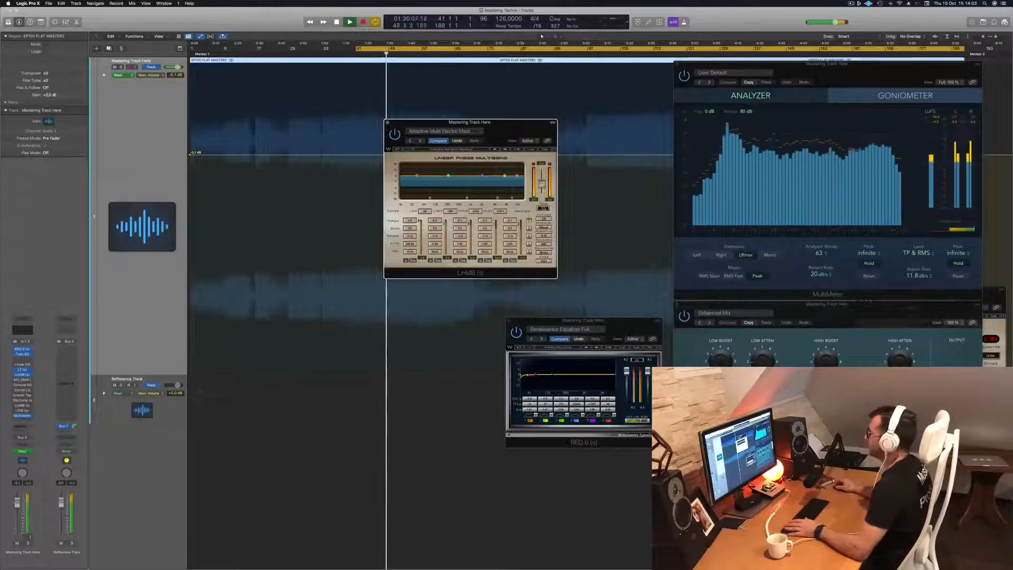
left_click_drag(520, 122, 544, 120)
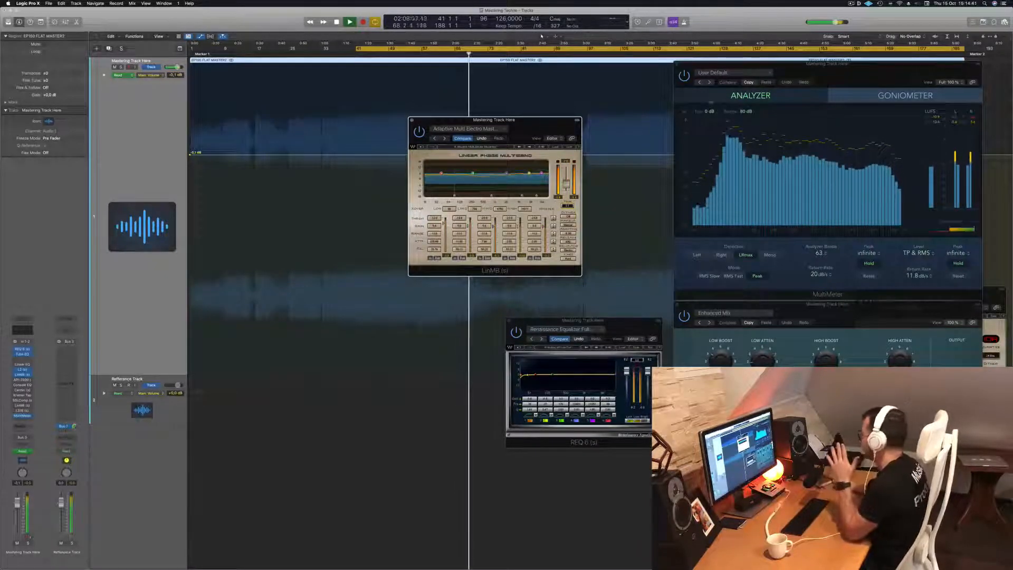
Audition the track through the LinMB with repeated playback from bar 41, repositioning its window between the MultiMeter and the waveform
left_click_drag(539, 125, 491, 125)
key("space")
key("space")
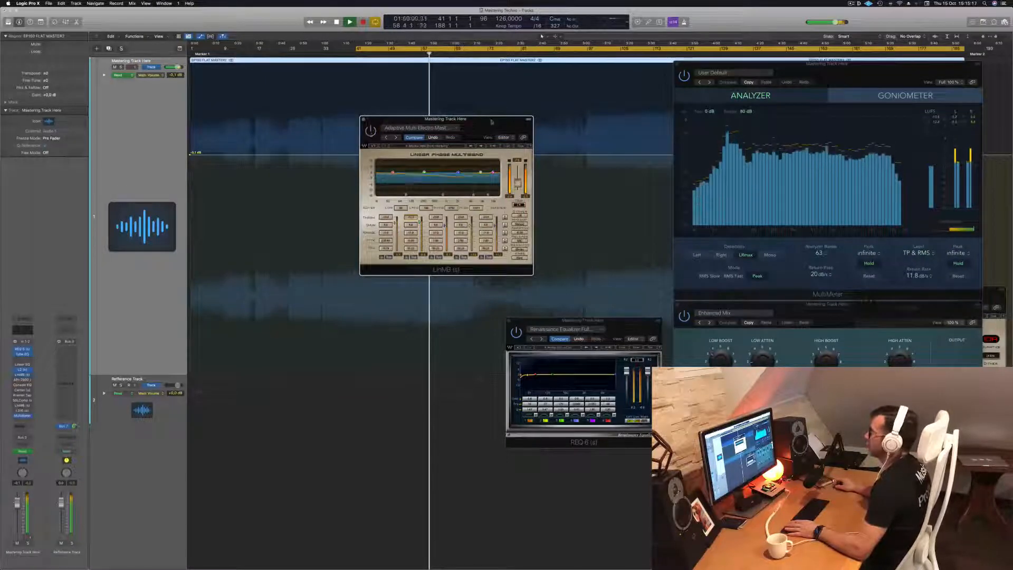
left_click_drag(478, 124, 491, 117)
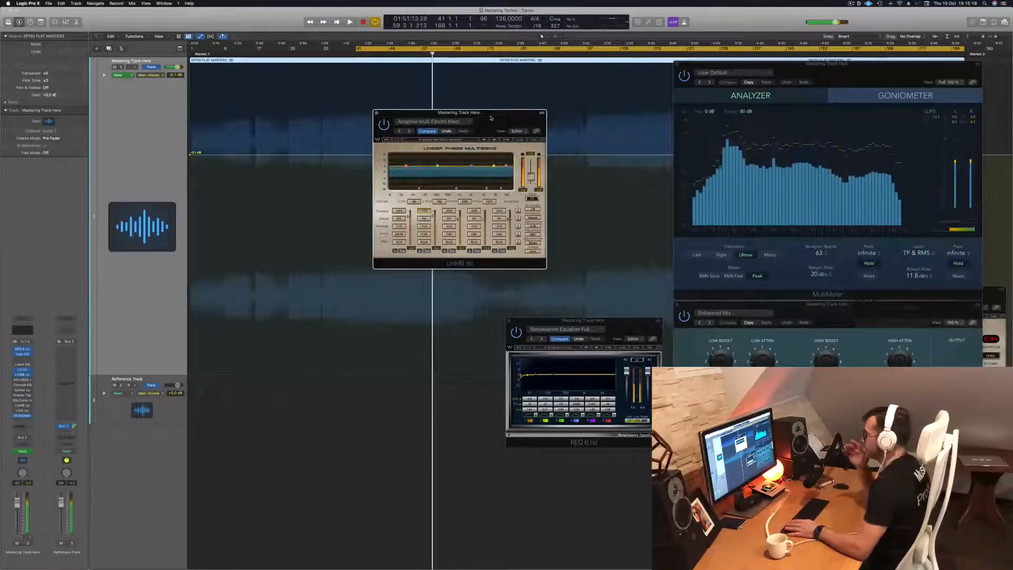
key("space")
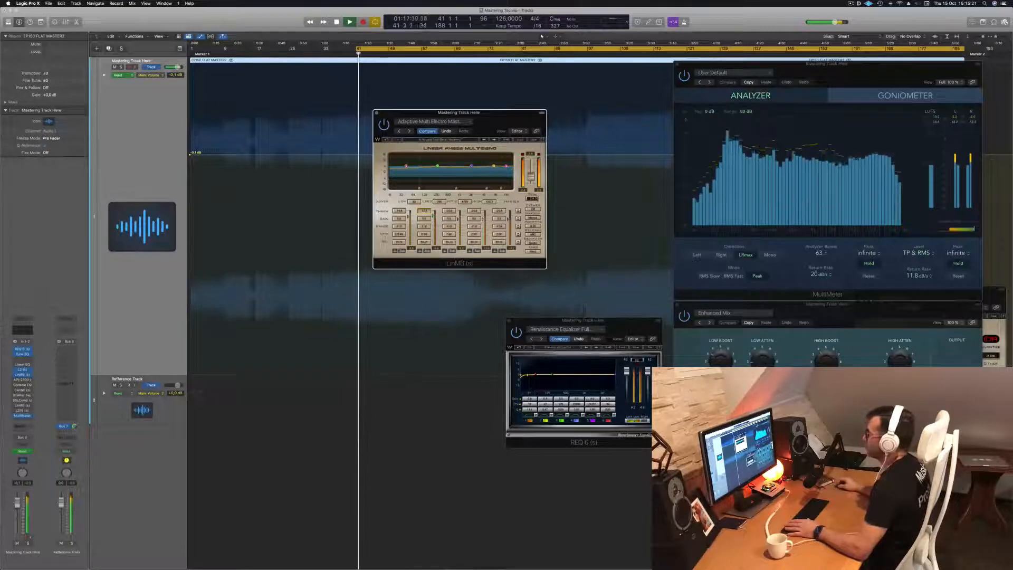
left_click_drag(513, 116, 571, 113)
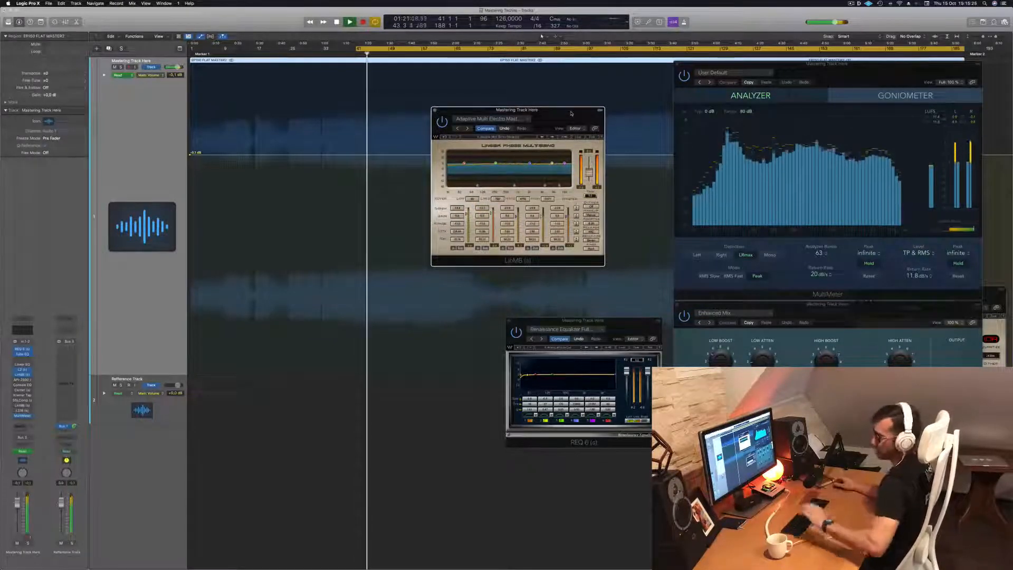
left_click_drag(564, 111, 562, 111)
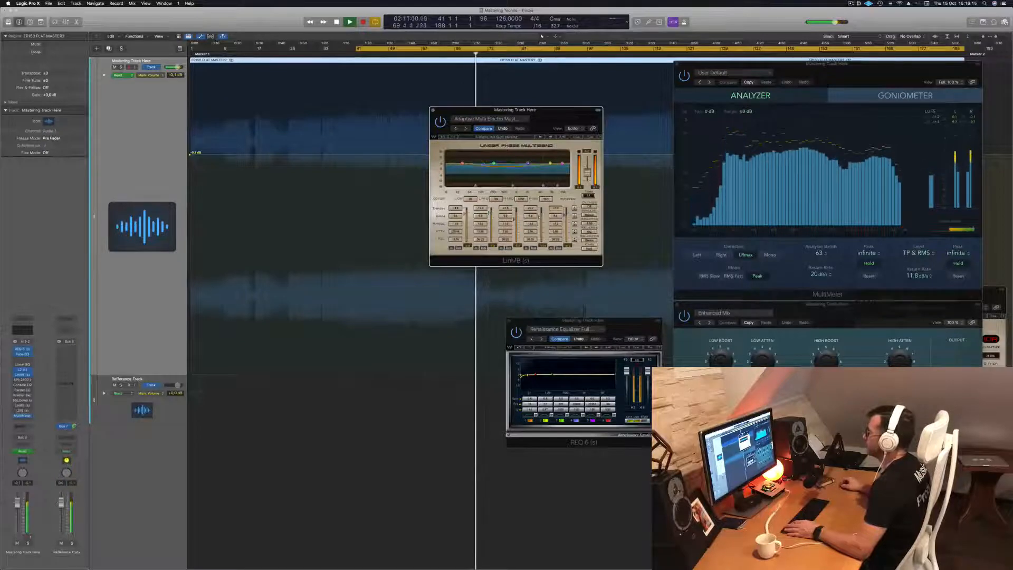
key("space")
key("space")
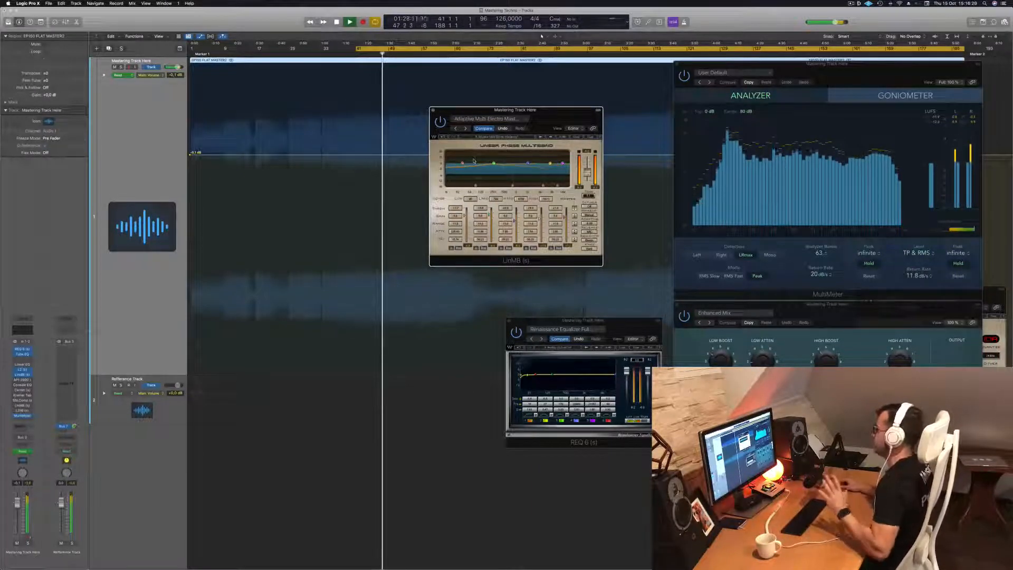
left_click_drag(548, 112, 574, 109)
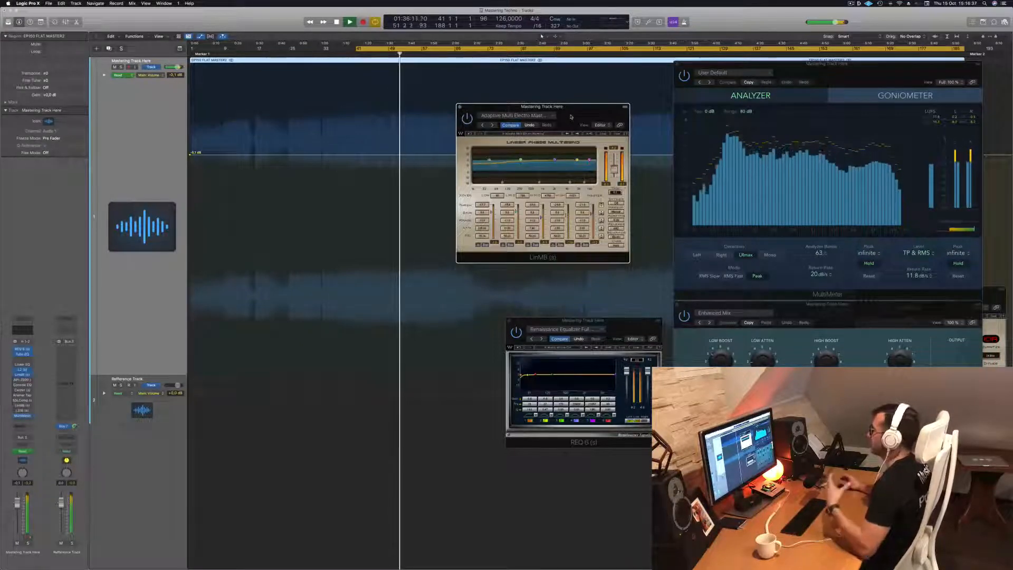
left_click_drag(570, 117, 581, 157)
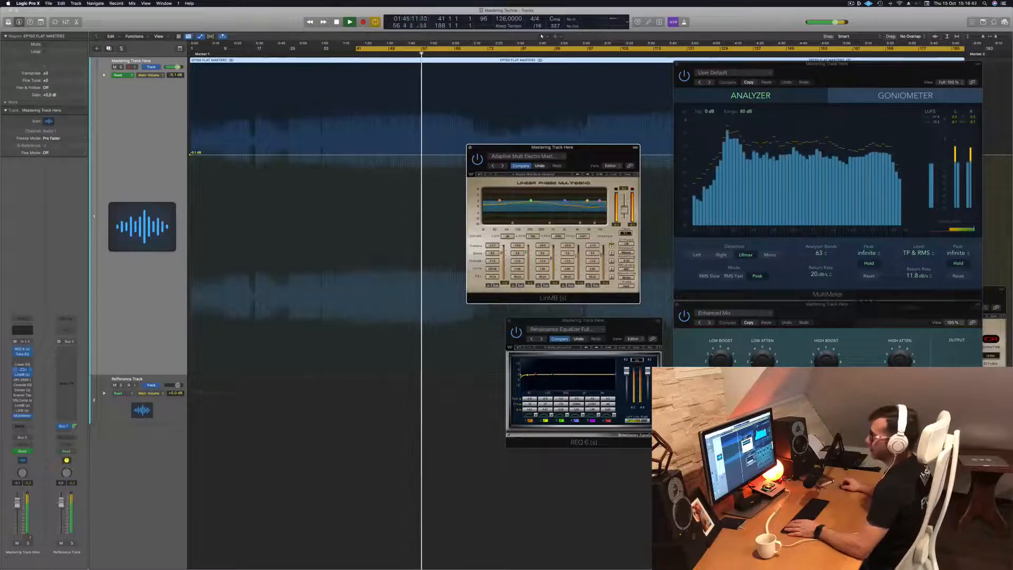
Open the API-2500 compressor on the mastering track, place it beside the MultiMeter, and move the LinMB window next to the REQ 6
left_click(23, 380)
left_click_drag(426, 91, 501, 132)
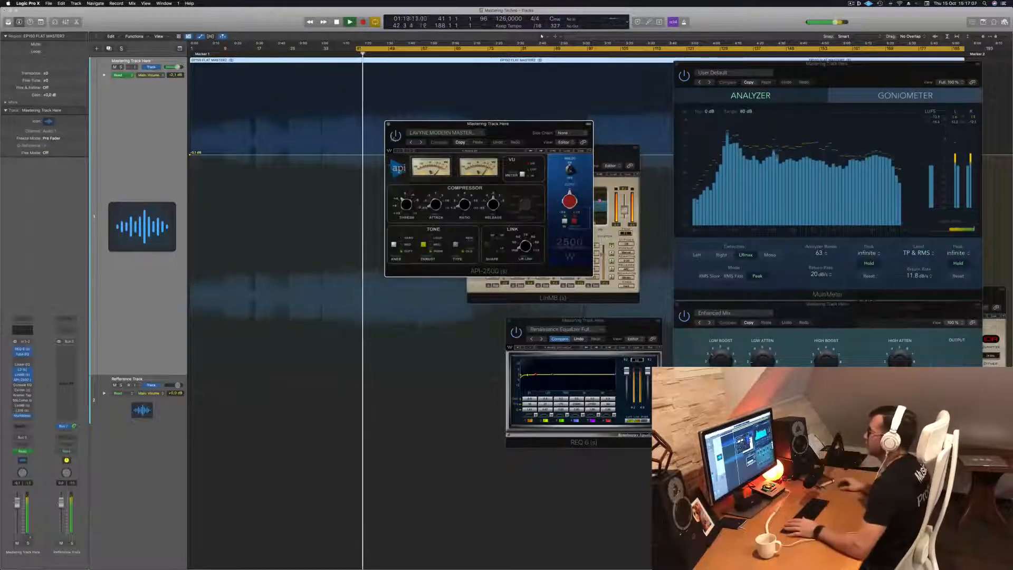
left_click_drag(523, 131, 804, 192)
left_click_drag(606, 153, 537, 158)
left_click_drag(769, 184, 564, 152)
left_click_drag(423, 153, 315, 161)
left_click_drag(333, 244, 376, 319)
left_click_drag(597, 160, 583, 110)
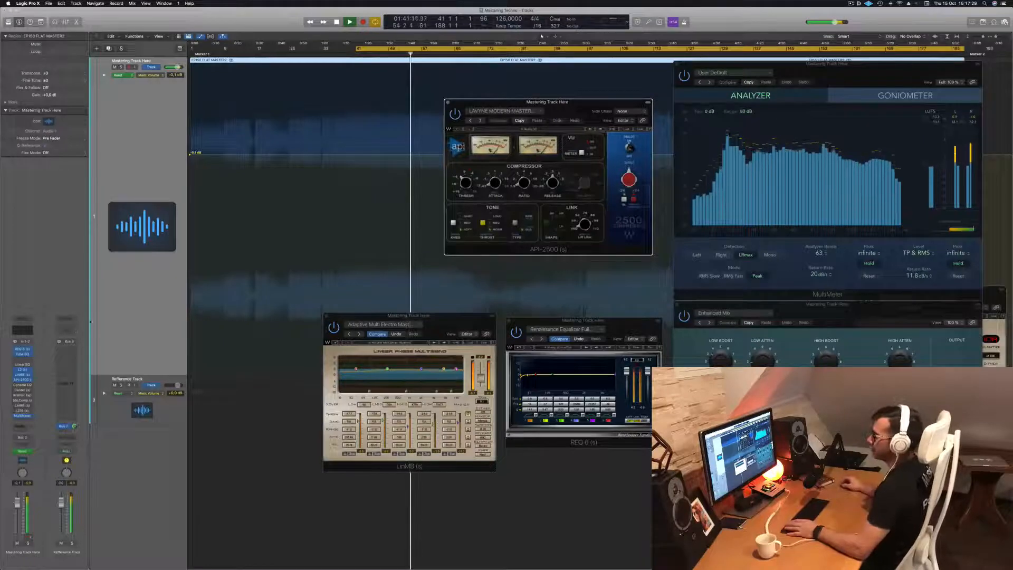
Open the Vintage Console EQ with its Hot & Bright preset, audition the track from bar 41, and close its window
left_click(22, 386)
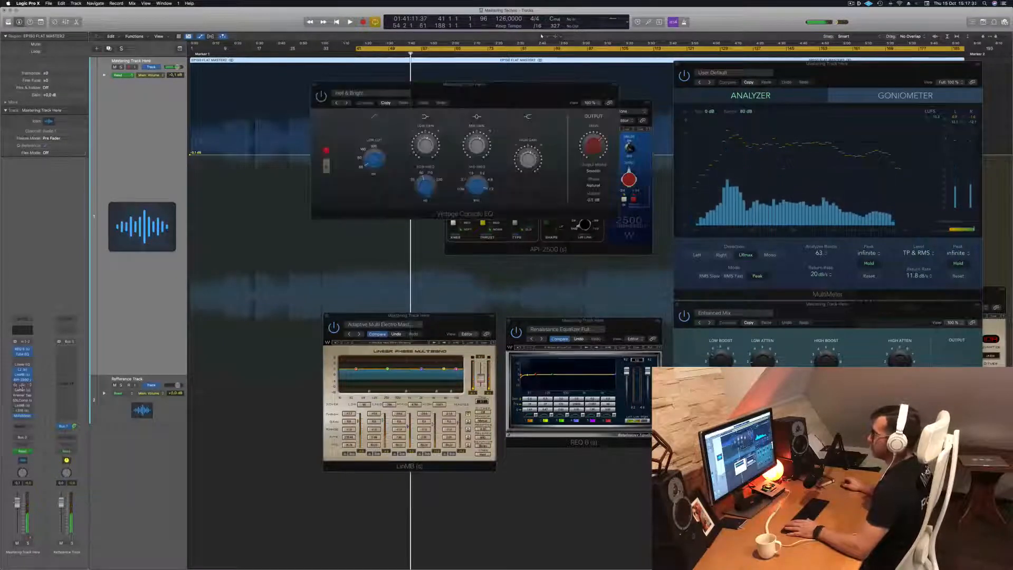
left_click_drag(491, 104, 481, 125)
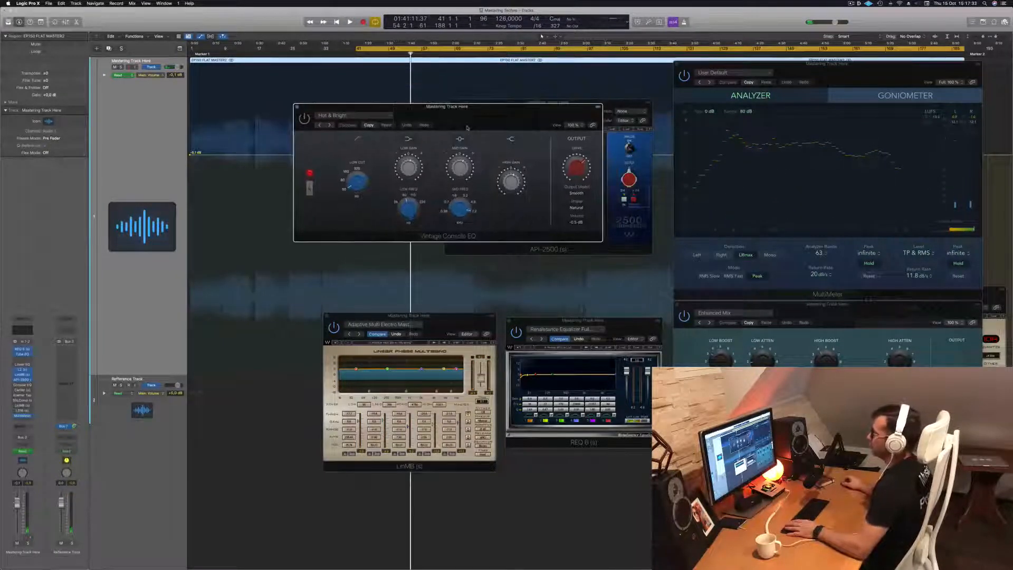
key("space")
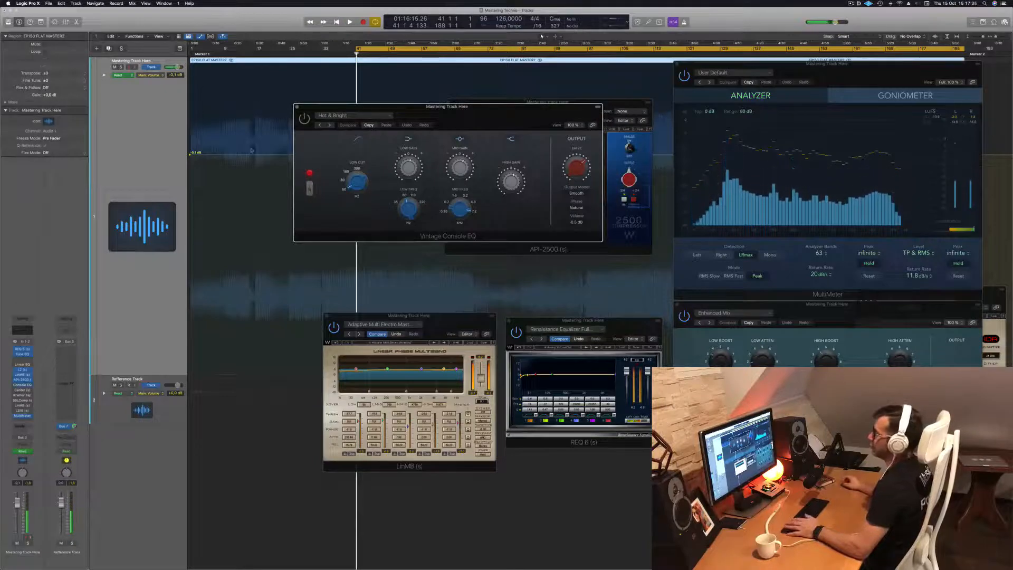
key("space")
left_click_drag(503, 120, 500, 164)
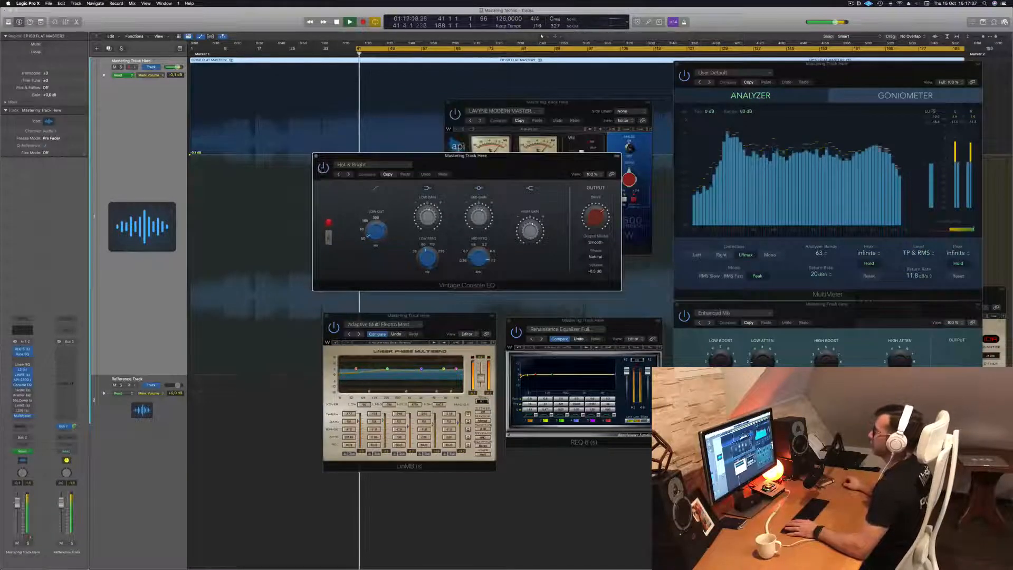
left_click_drag(513, 165, 510, 173)
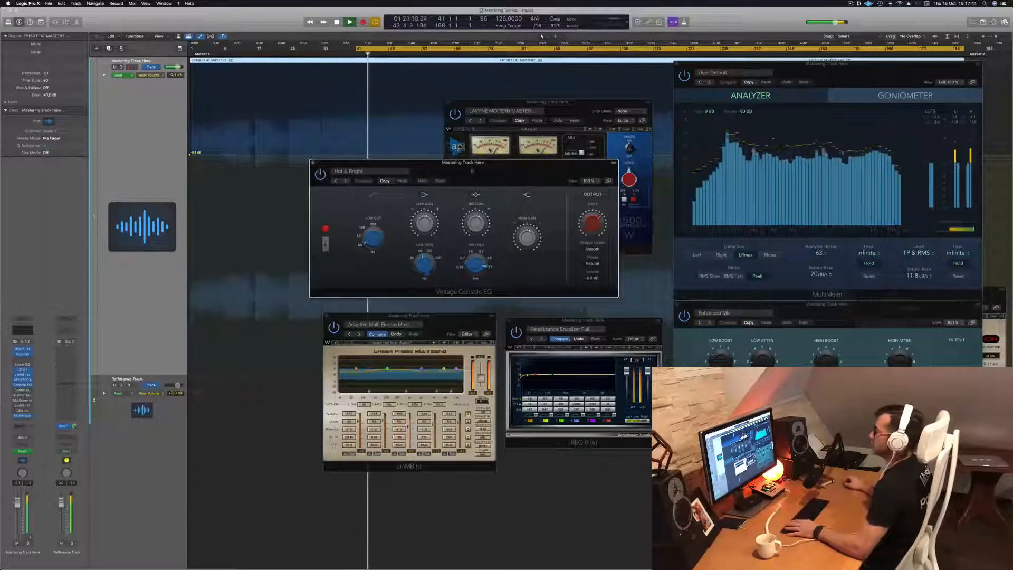
left_click(313, 164)
Open the Center plug-in on the mastering track, place its window over the API-2500, and replay the track from bar 41
key("space")
key("space")
left_click(22, 391)
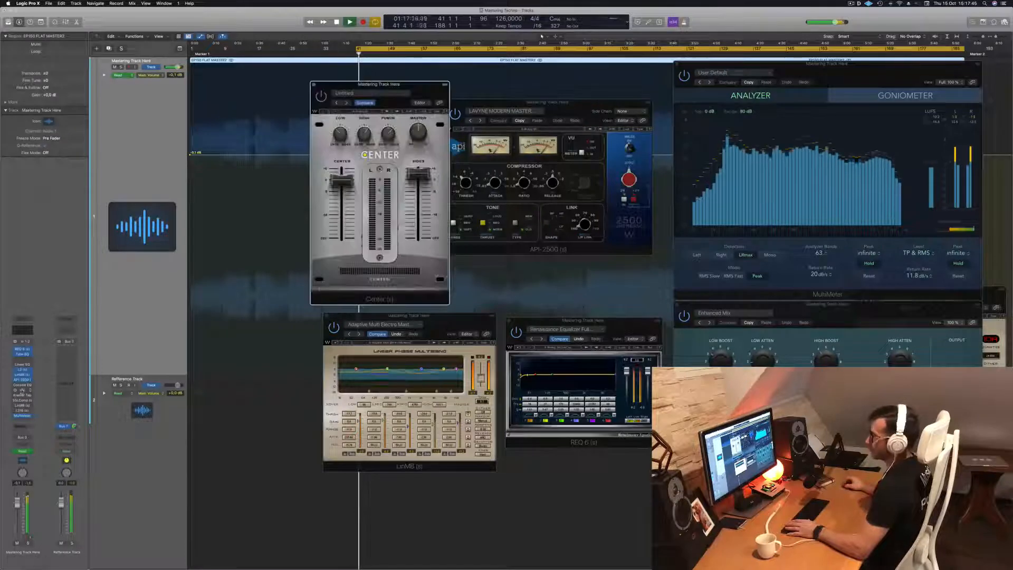
left_click_drag(317, 96, 345, 98)
left_click_drag(419, 93, 517, 117)
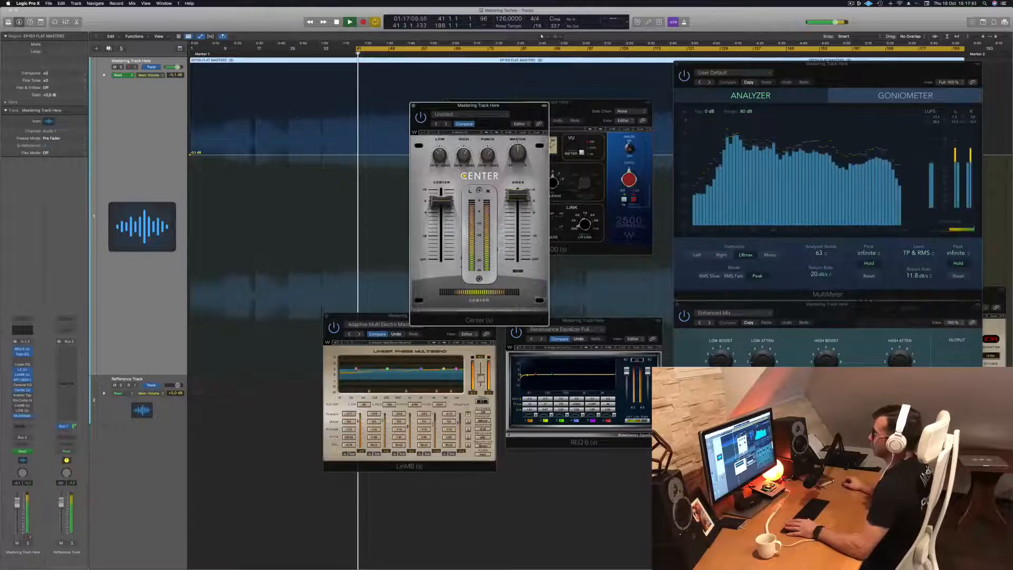
key("space")
key("space")
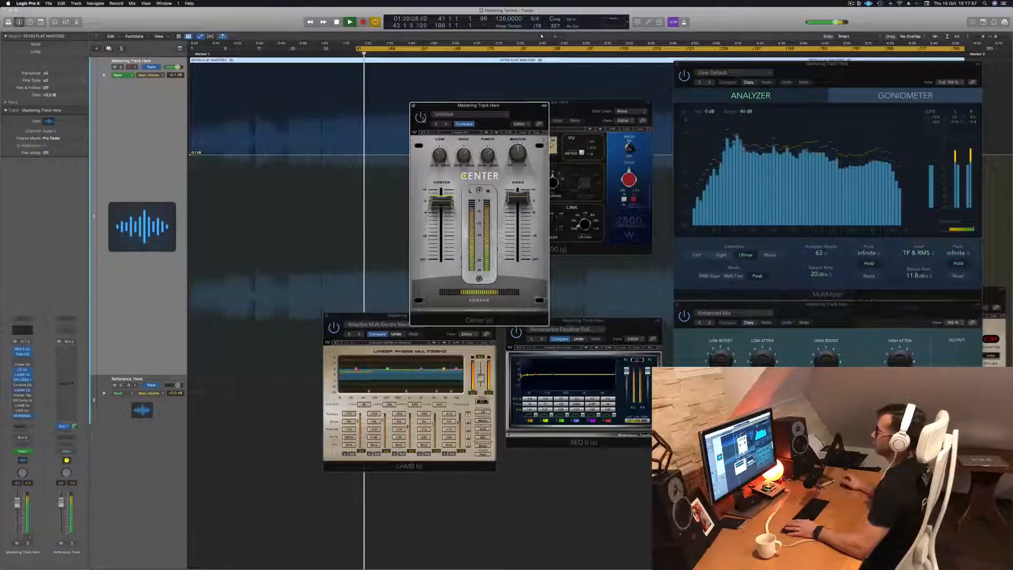
left_click_drag(523, 110, 521, 112)
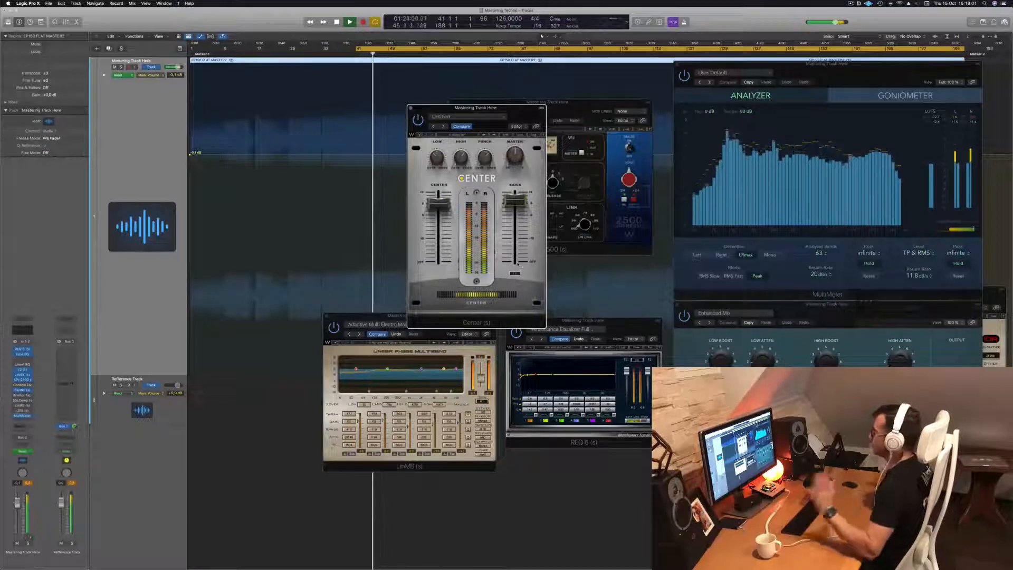
Reposition the Center plug-in between the waveform and the MultiMeter while listening, and close the Center and API-2500 windows
left_click_drag(538, 115, 622, 83)
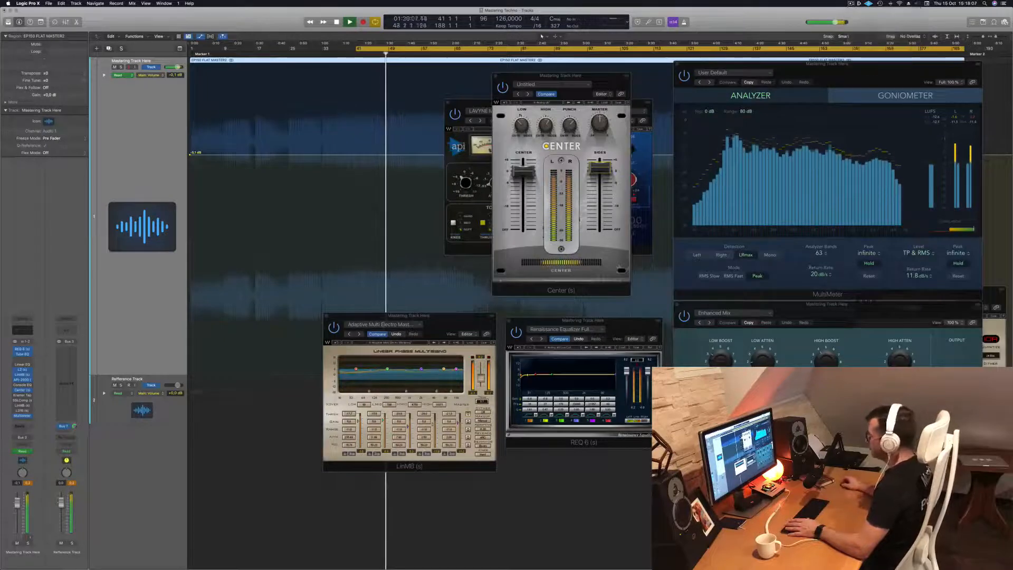
left_click_drag(575, 89, 517, 105)
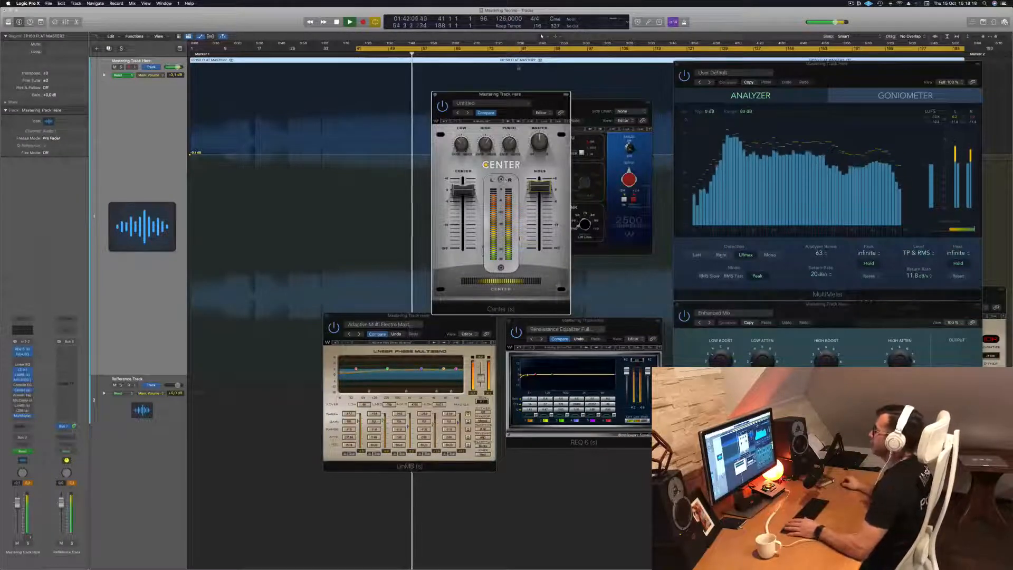
left_click(429, 94)
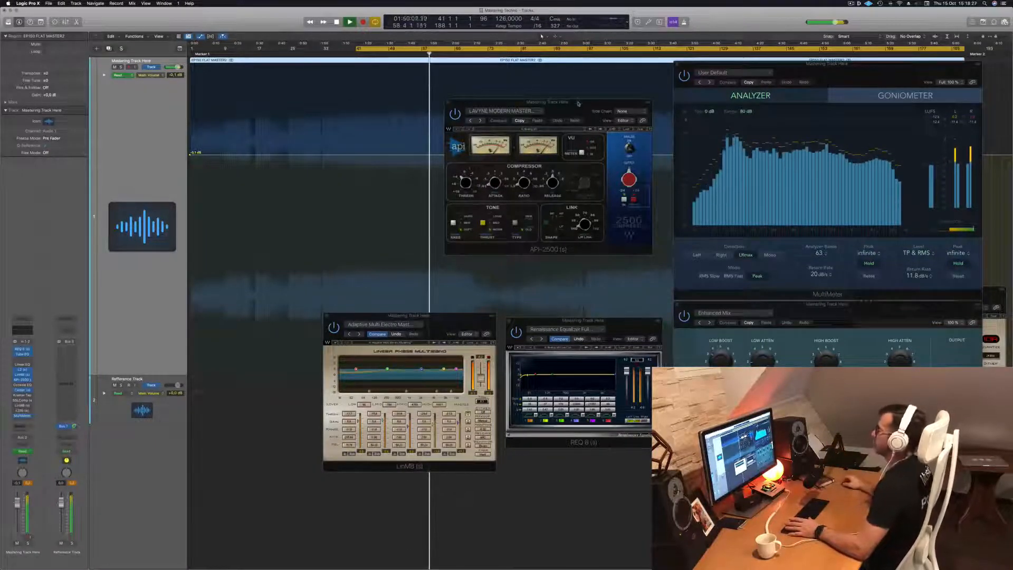
left_click_drag(578, 103, 545, 110)
left_click(415, 110)
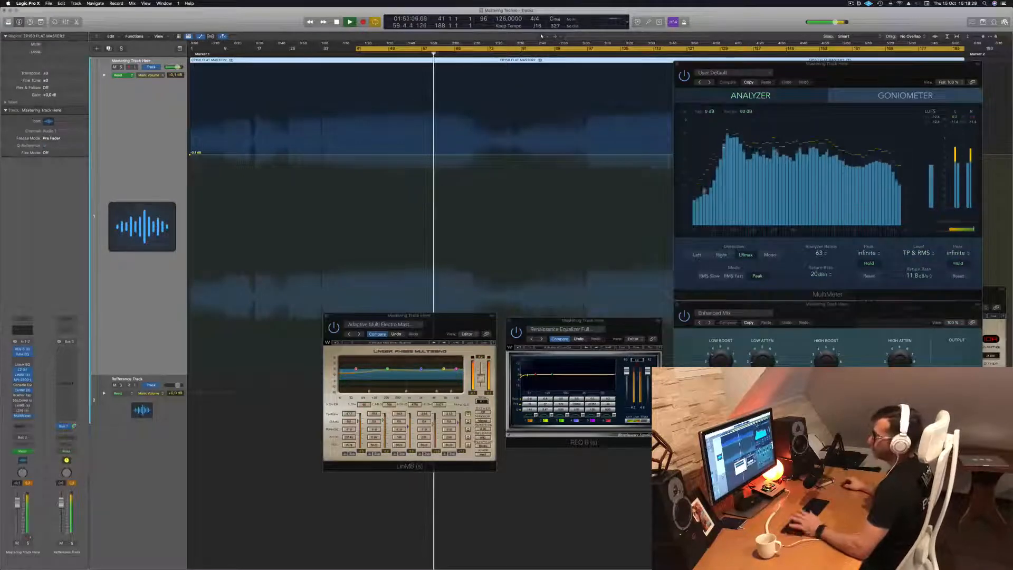
Open the Kramer Tape with its Mastering Clean and Open preset, close its window, and replay the track from bar 41
left_click(22, 395)
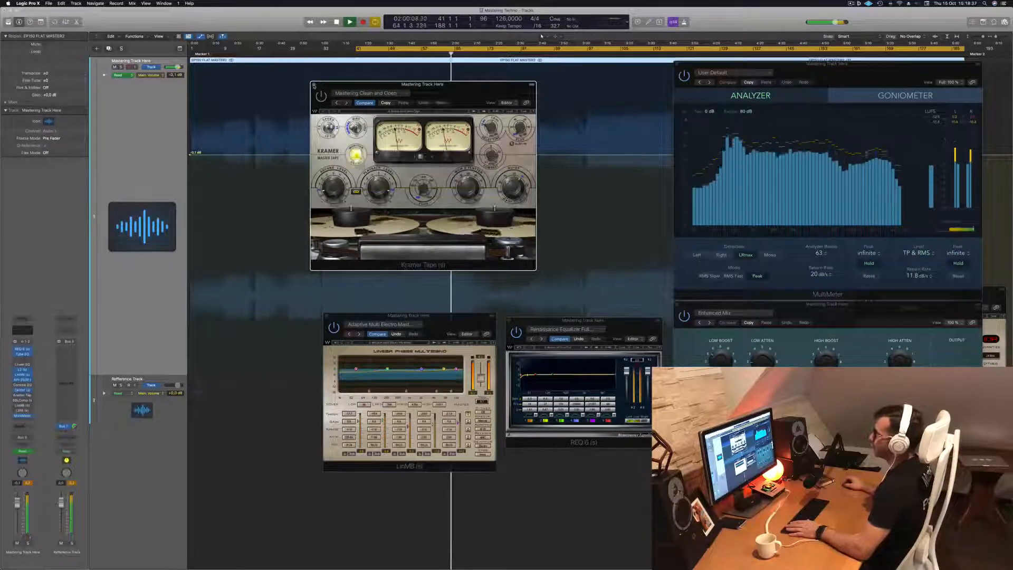
left_click(314, 84)
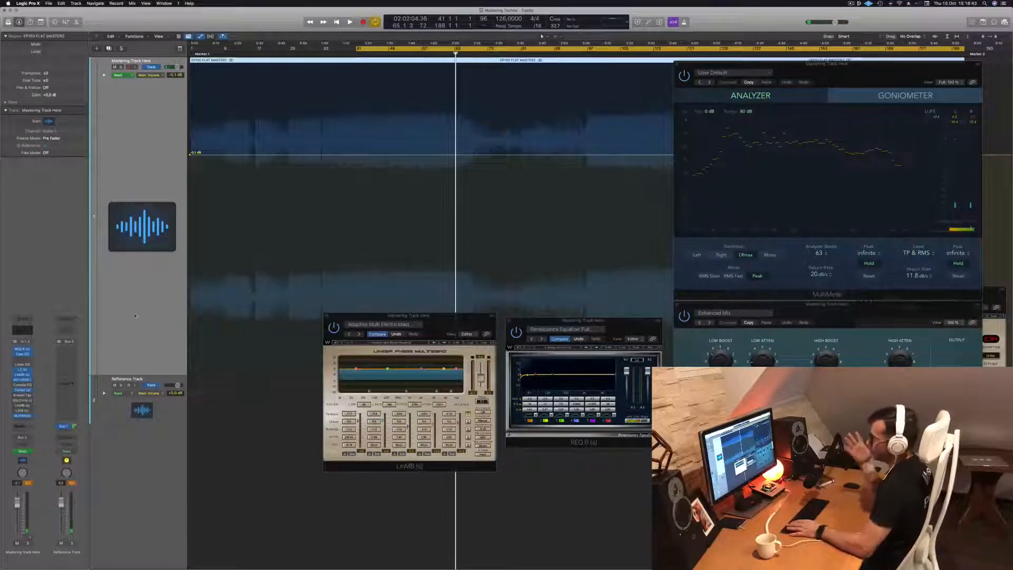
key("space")
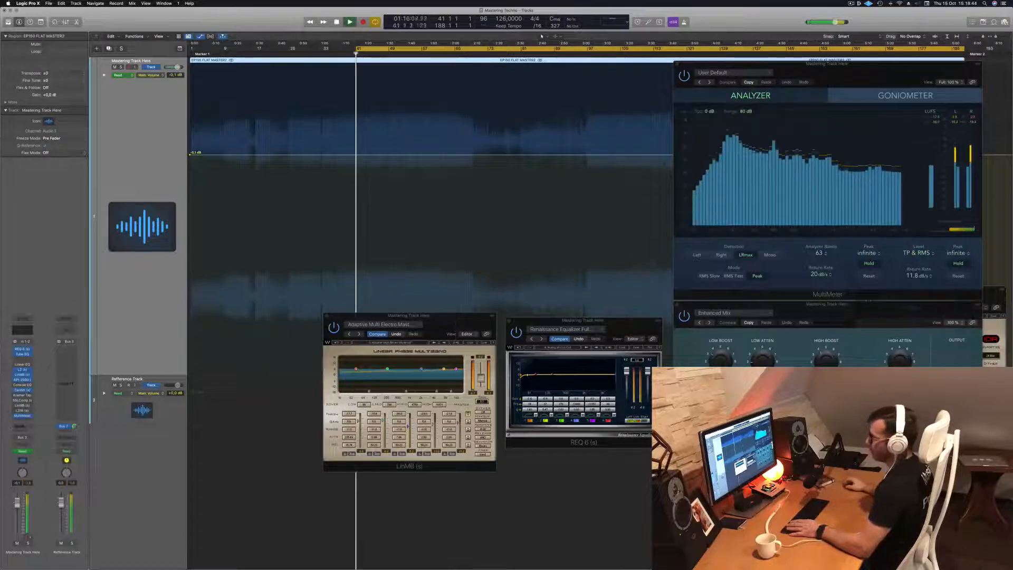
Open the SSLComp with its Mastering preset, place it between the waveform and the MultiMeter, and audition the track from bar 41
left_click(23, 401)
key("space")
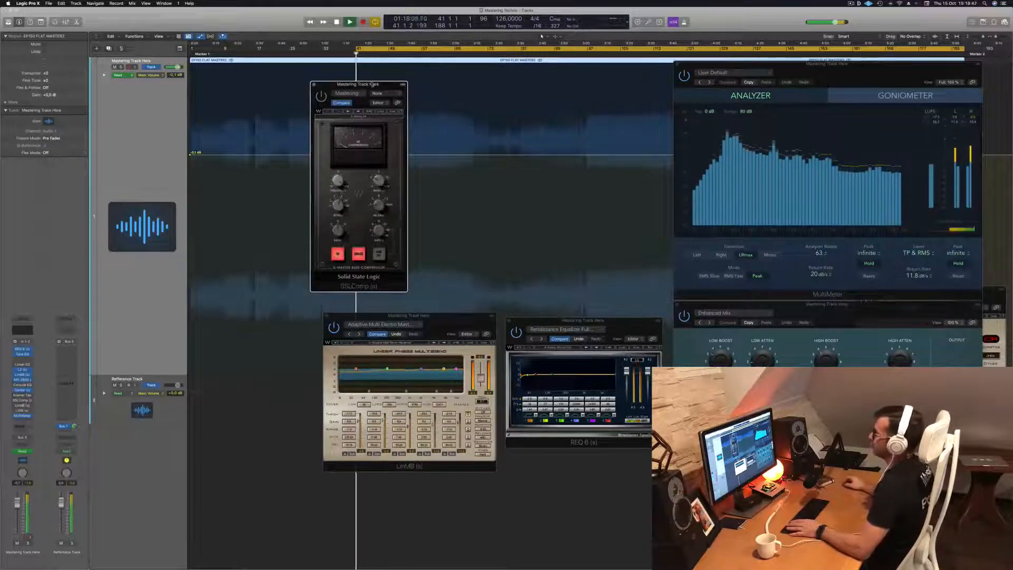
left_click_drag(361, 84, 383, 84)
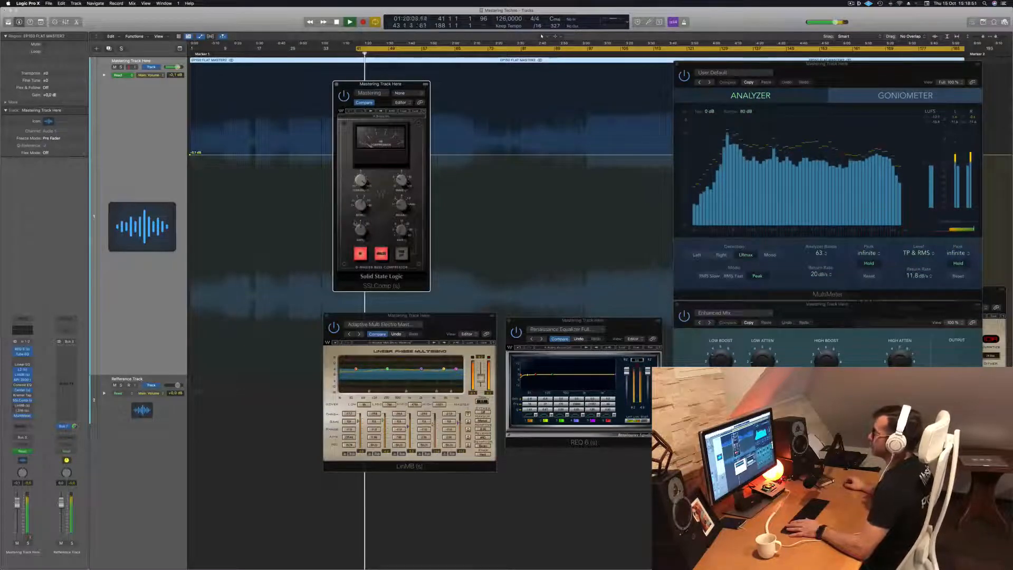
left_click_drag(420, 87, 520, 106)
key("space")
key("space")
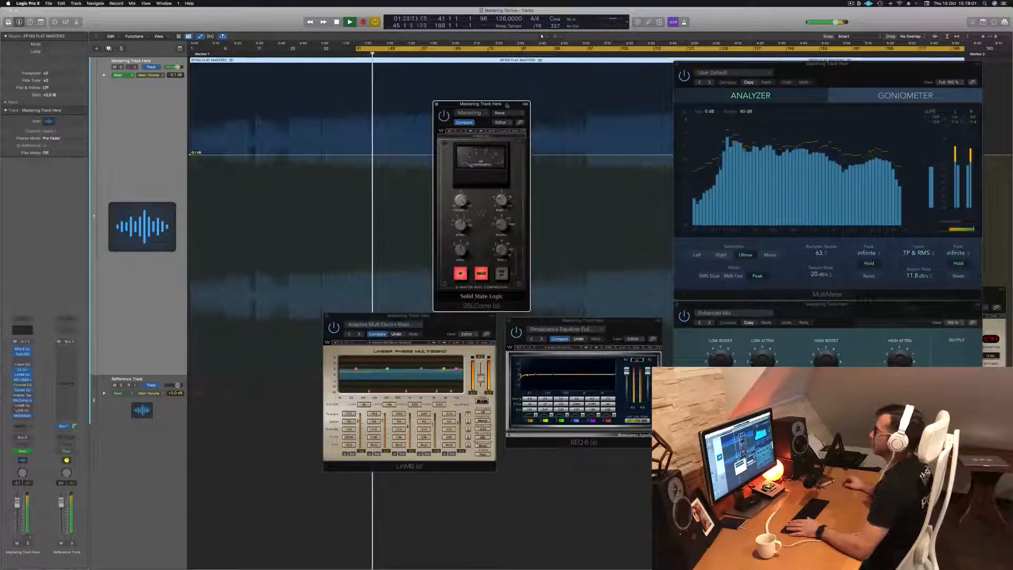
left_click_drag(507, 106, 516, 67)
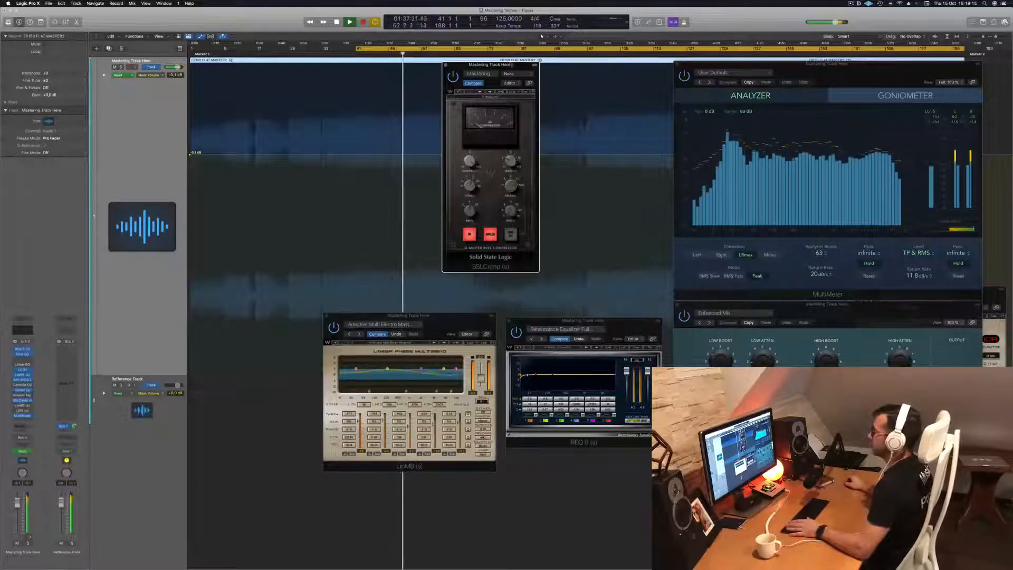
left_click_drag(504, 67, 512, 104)
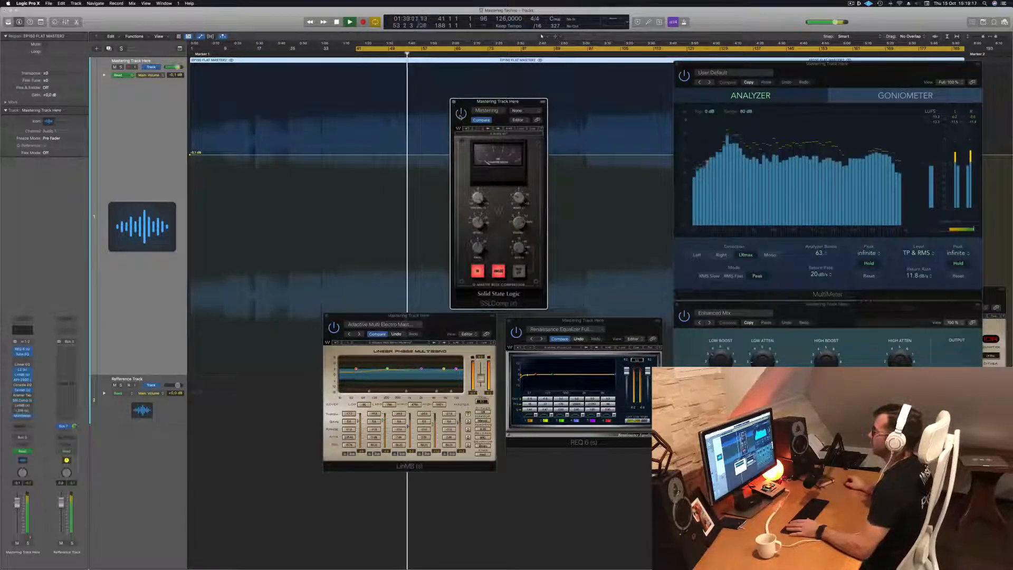
left_click_drag(526, 101, 541, 71)
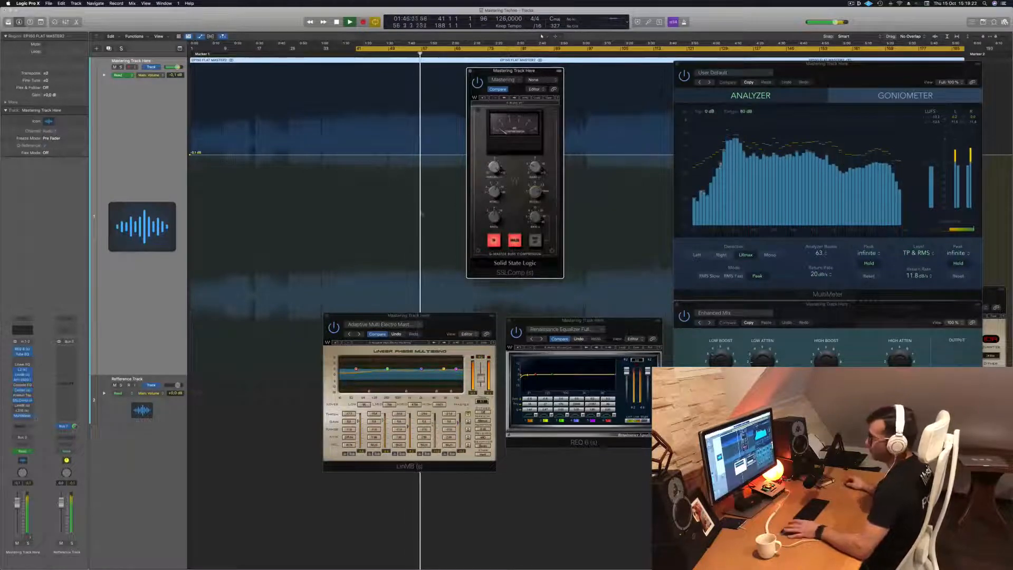
Open the second LinMB with its Multi Opto Mastering preset, place it over the waveform, and replay the track from bar 41
left_click(23, 405)
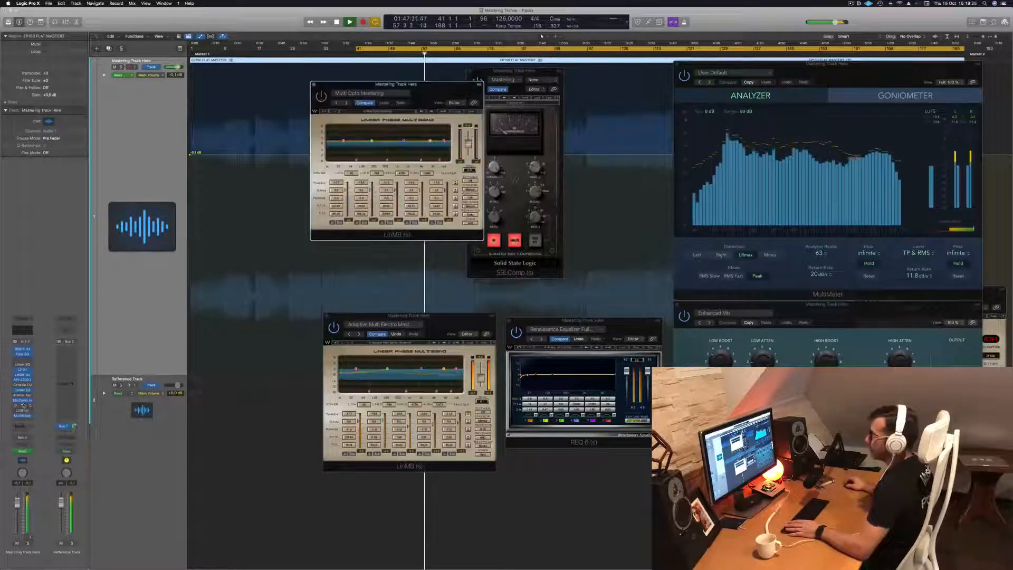
left_click_drag(425, 86, 471, 149)
key("space")
key("space")
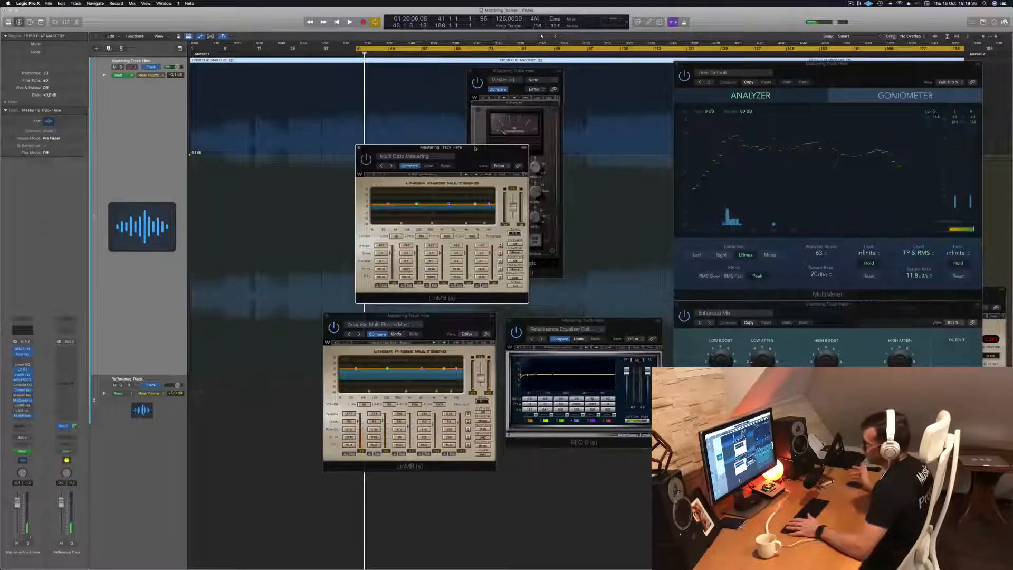
key("space")
left_click_drag(476, 148, 485, 153)
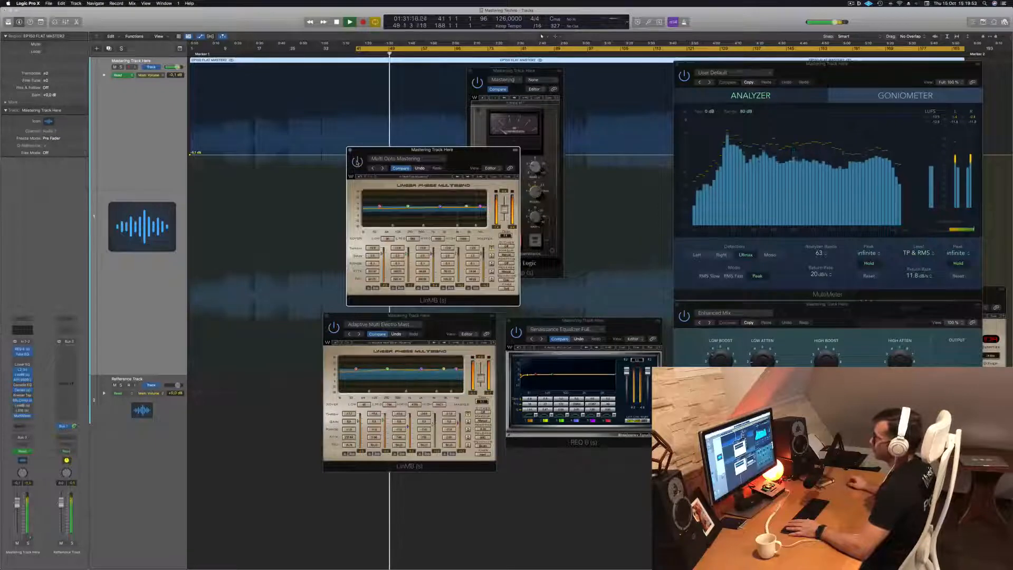
Arrange both LinMB windows beside and below the SSLComp, with the SSLComp in front
left_click_drag(465, 155, 629, 147)
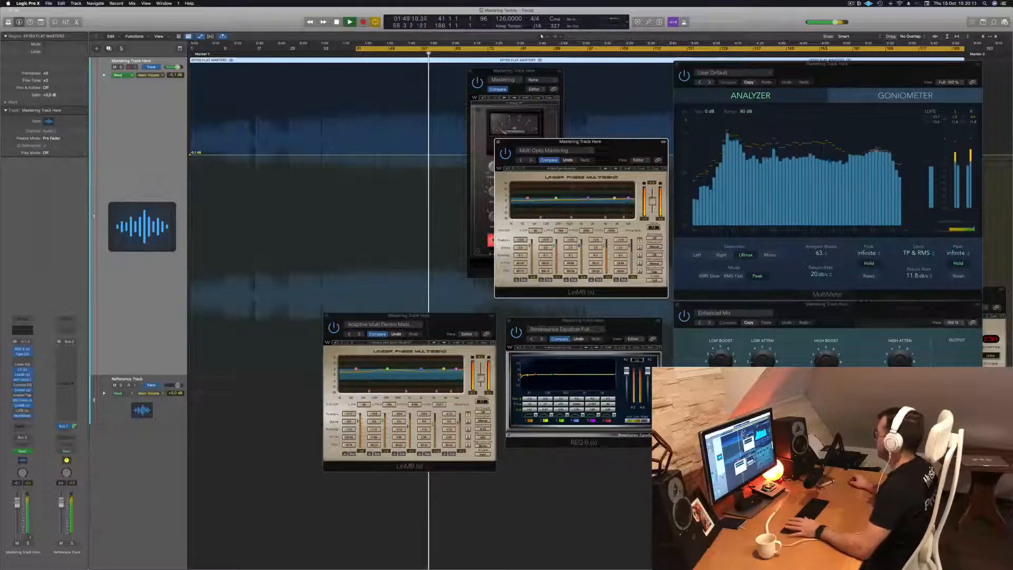
left_click_drag(580, 141, 655, 104)
left_click_drag(409, 315, 546, 271)
left_click(520, 71)
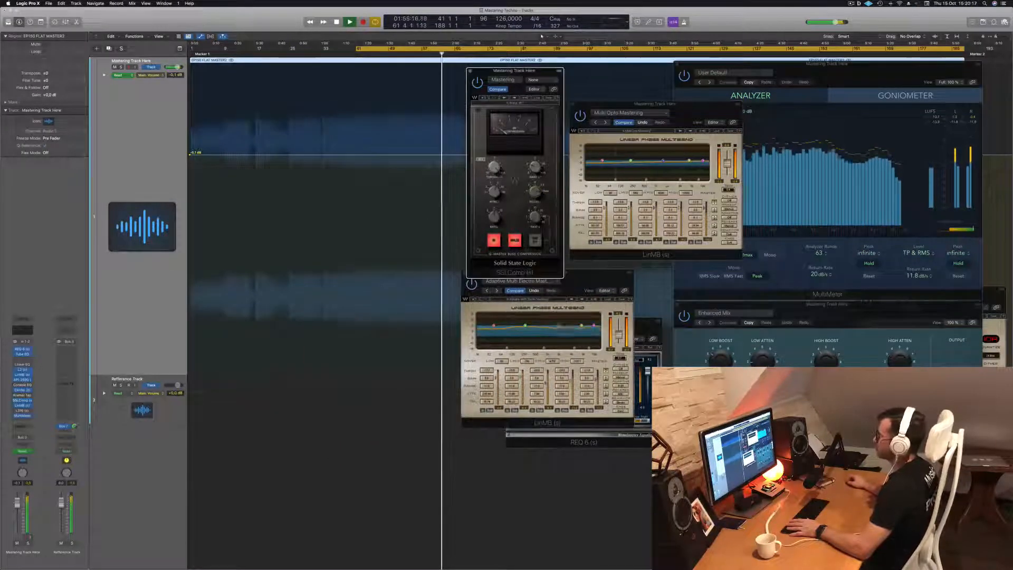
Open the L316 limiter with its Basic 1 preset on the mastering track, and bring the MultiMeter clear of the LinMB window
left_click(22, 410)
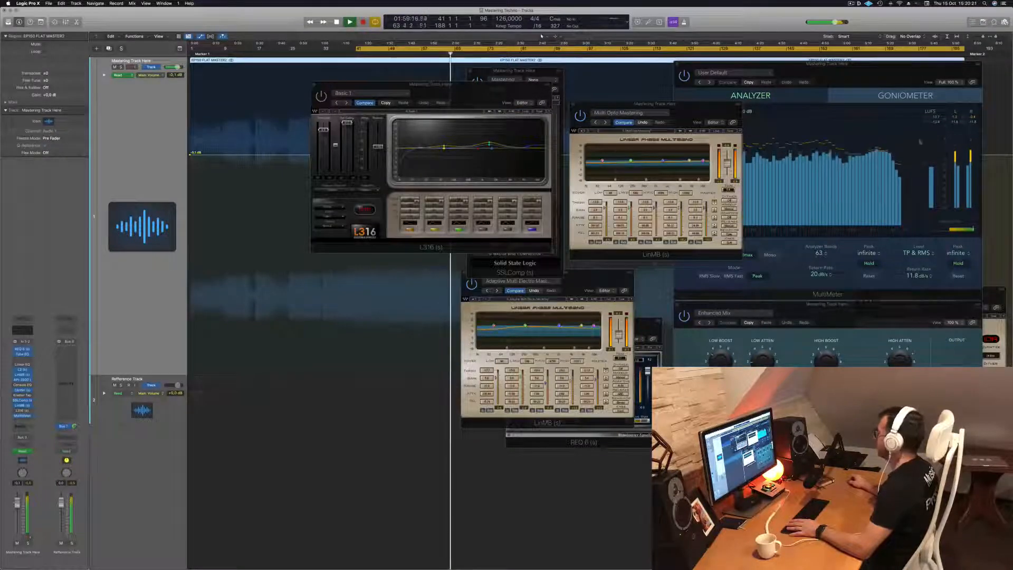
left_click(905, 67)
left_click_drag(905, 68, 900, 54)
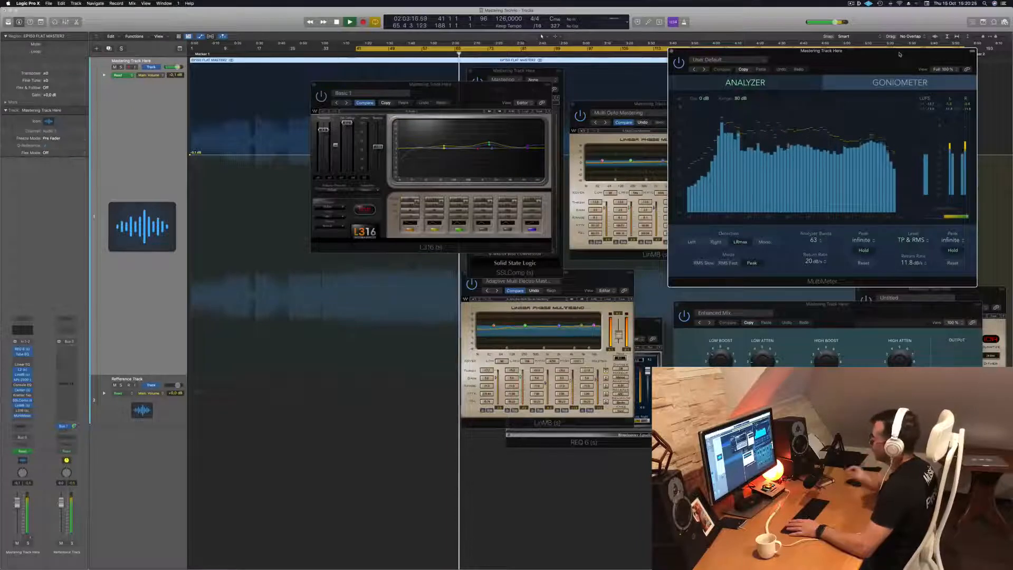
left_click(327, 248)
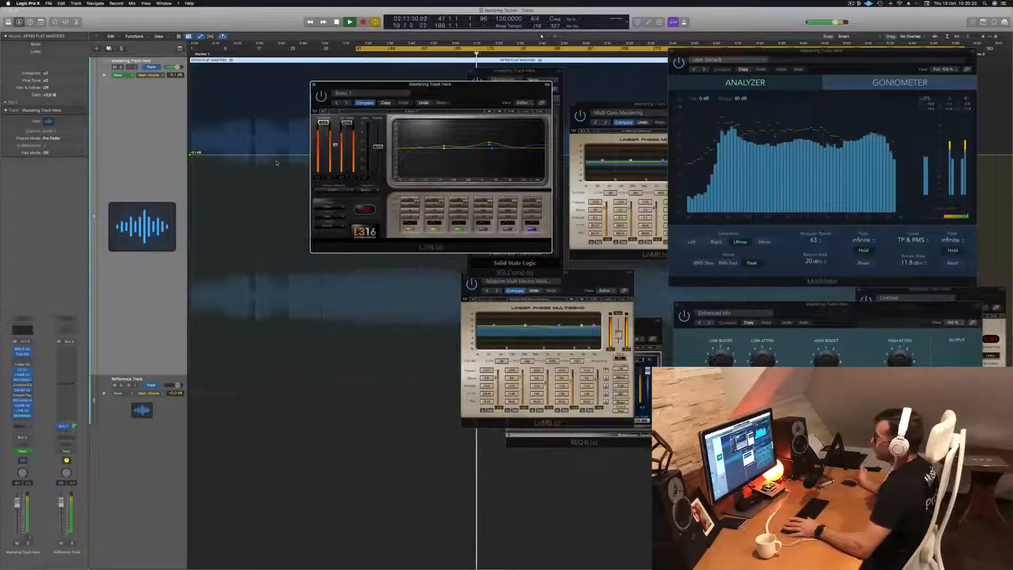
Audition the track through the L316 limiter from bar 41, repositioning its window over the waveform, and close it
key("space")
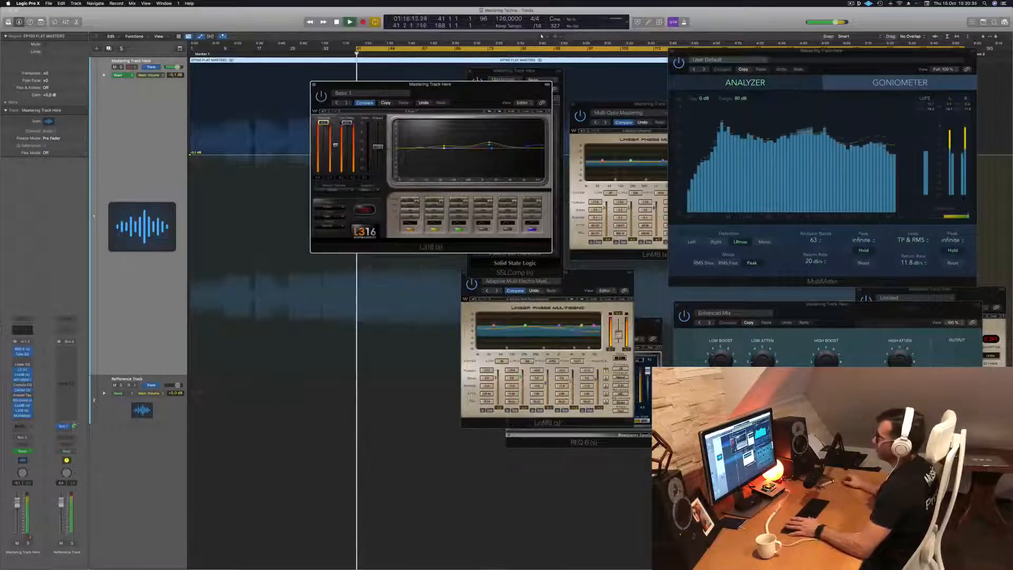
left_click_drag(470, 104, 468, 140)
key("space")
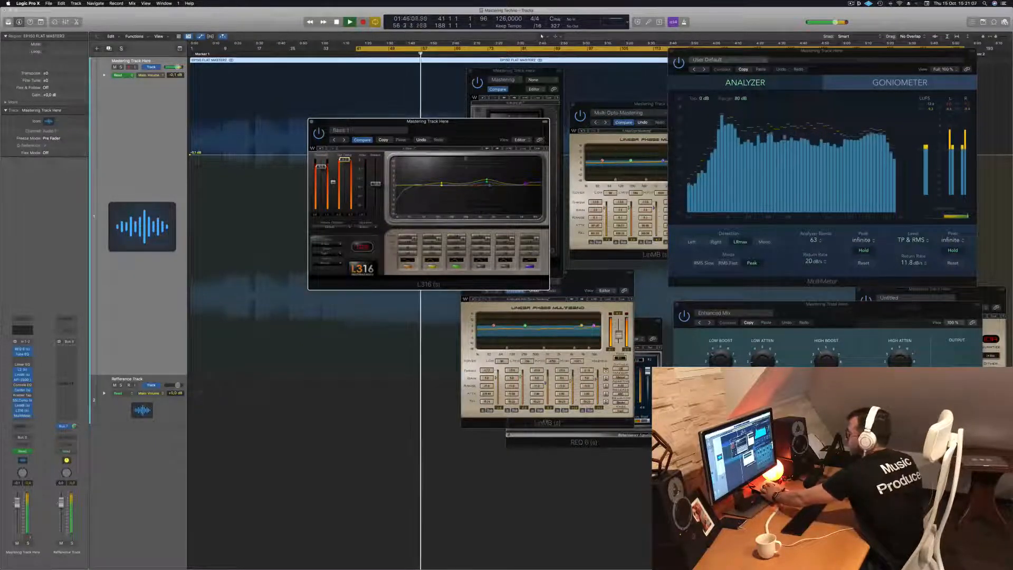
mouse_move(468, 129)
left_mouse_down()
mouse_move(444, 132)
mouse_move(464, 144)
left_mouse_up()
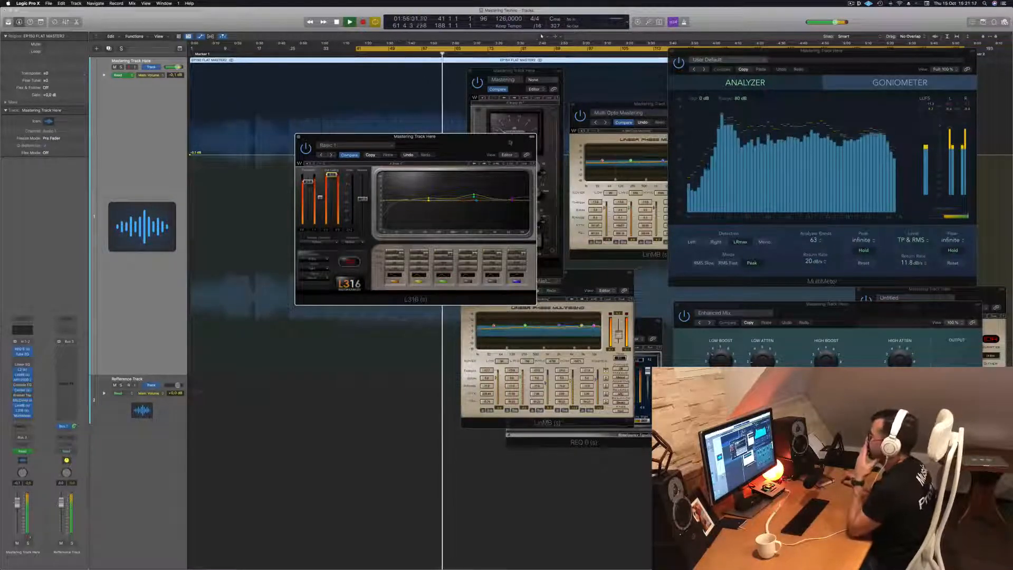
left_click_drag(458, 143, 494, 153)
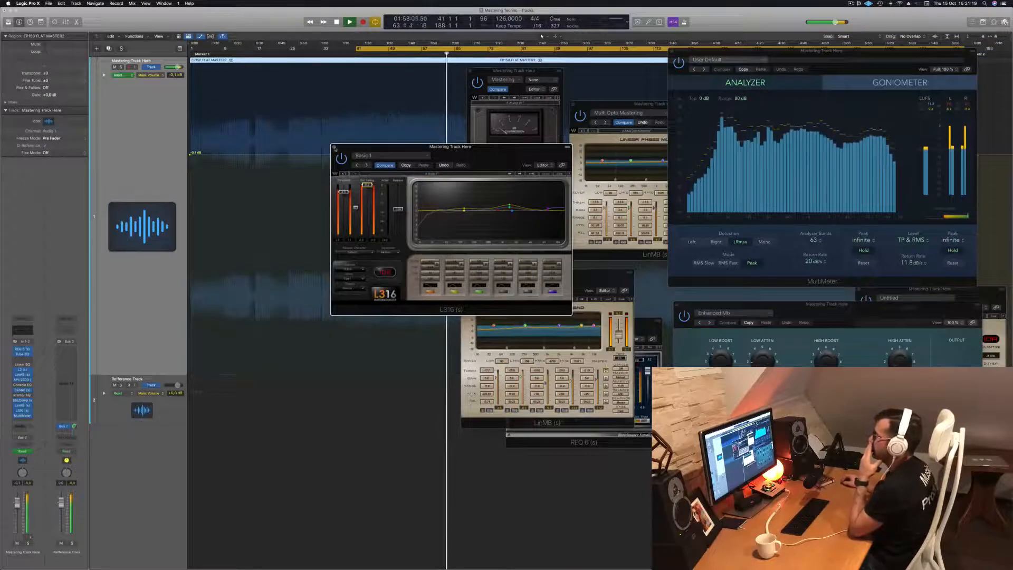
left_click(334, 147)
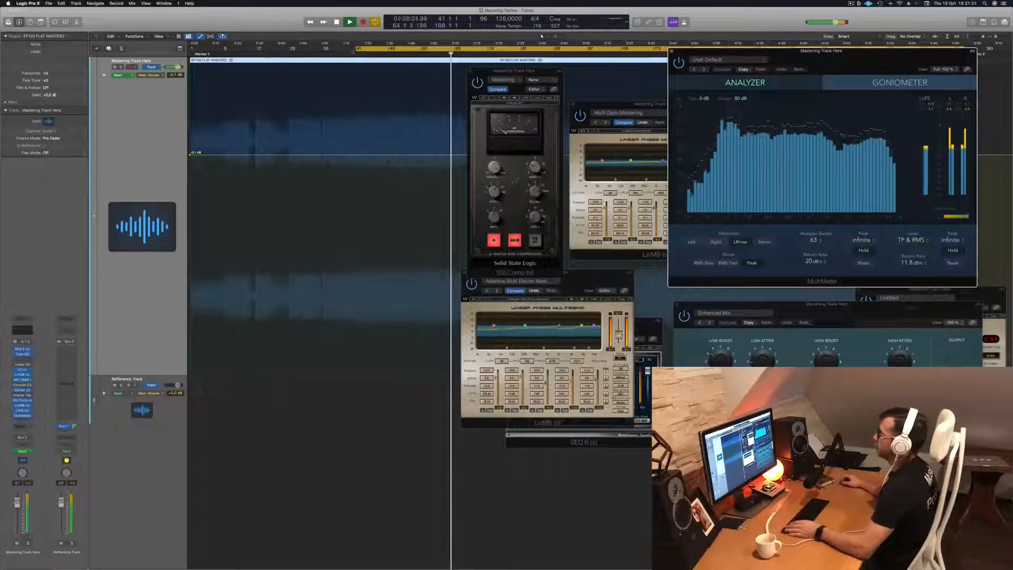
Extend the cycle range back to bar 1, hide all plug-in windows, and play the track from its beginning
left_click_drag(357, 50, 192, 50)
key("v")
key("space")
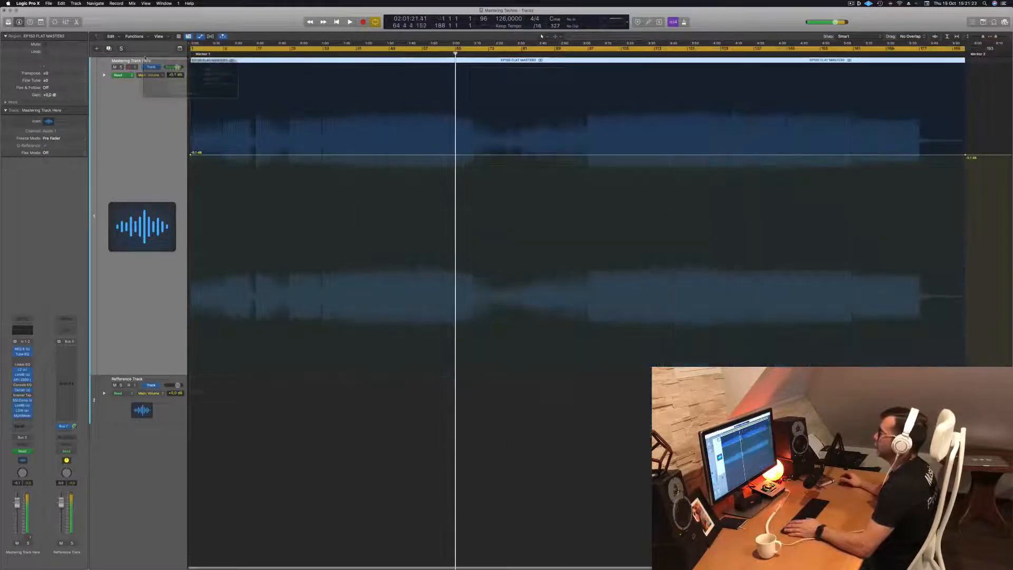
key("space")
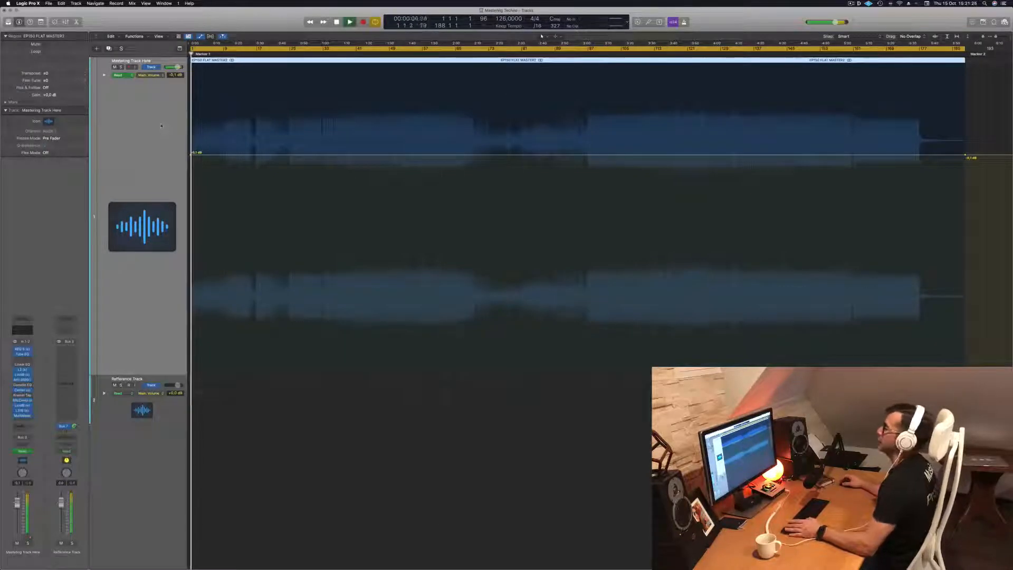
Check the opening of the waveform up close with repeated playback from bar 1
scroll(231, 119, "up", 10)
key("space")
key("space")
key("space")
key("space")
scroll(253, 100, "up", 2)
scroll(252, 99, "left", 1)
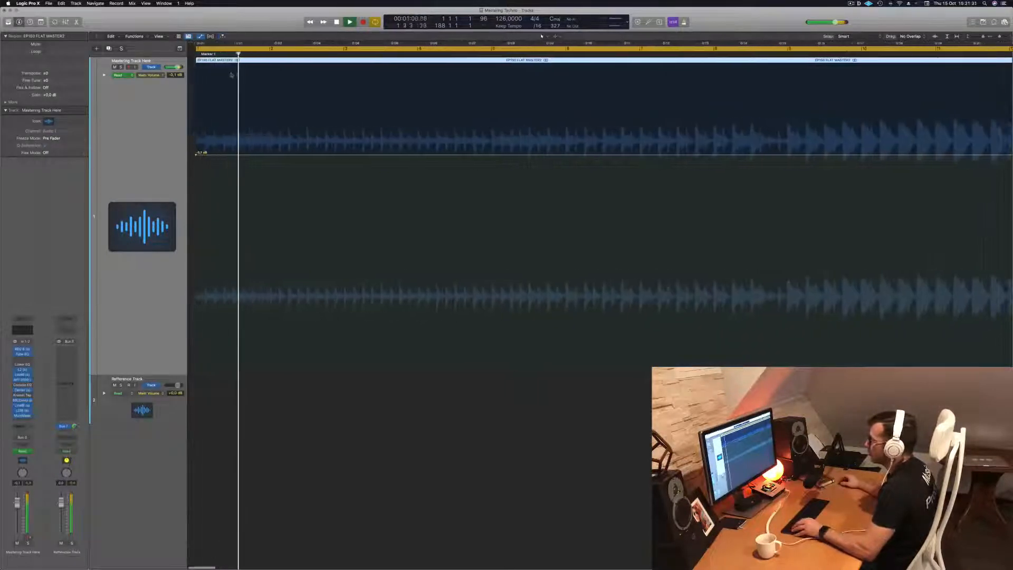
Align the start of the cycle range with the track's beginning at bar 1 and replay the opening
left_click_drag(191, 48, 189, 49)
key("space")
key("space")
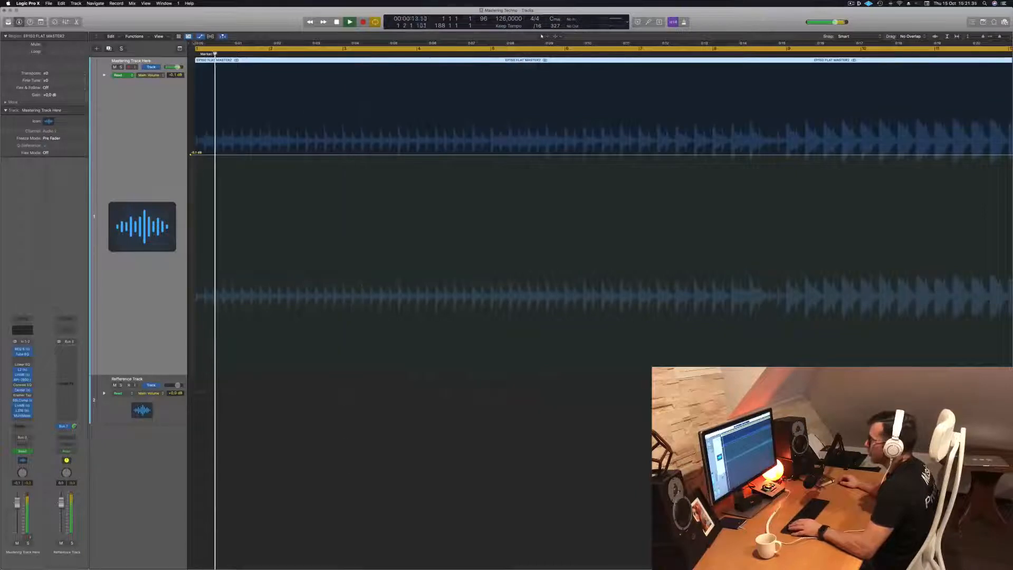
left_click_drag(190, 44, 192, 45)
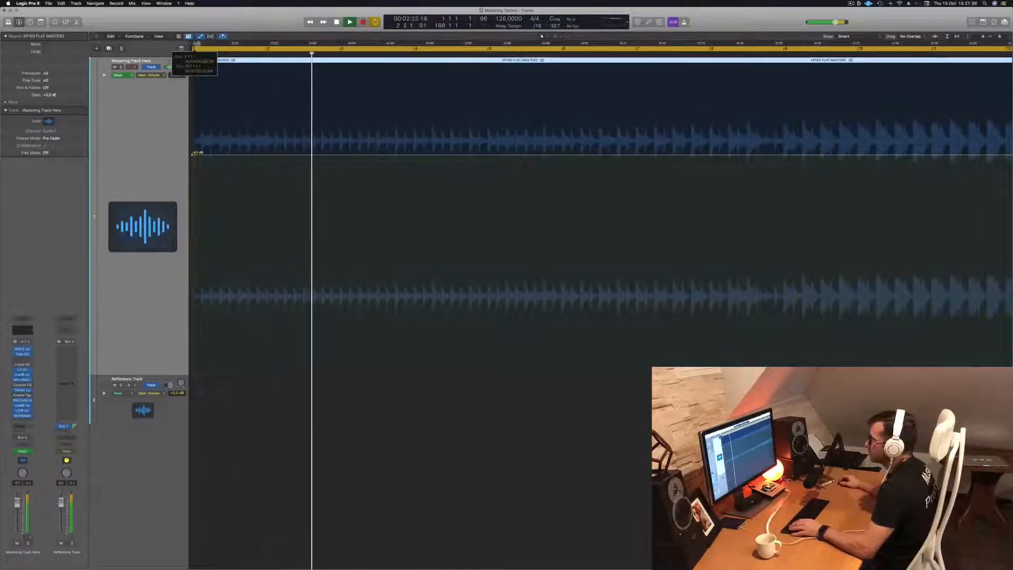
left_click(192, 44)
scroll(312, 167, "down", 10)
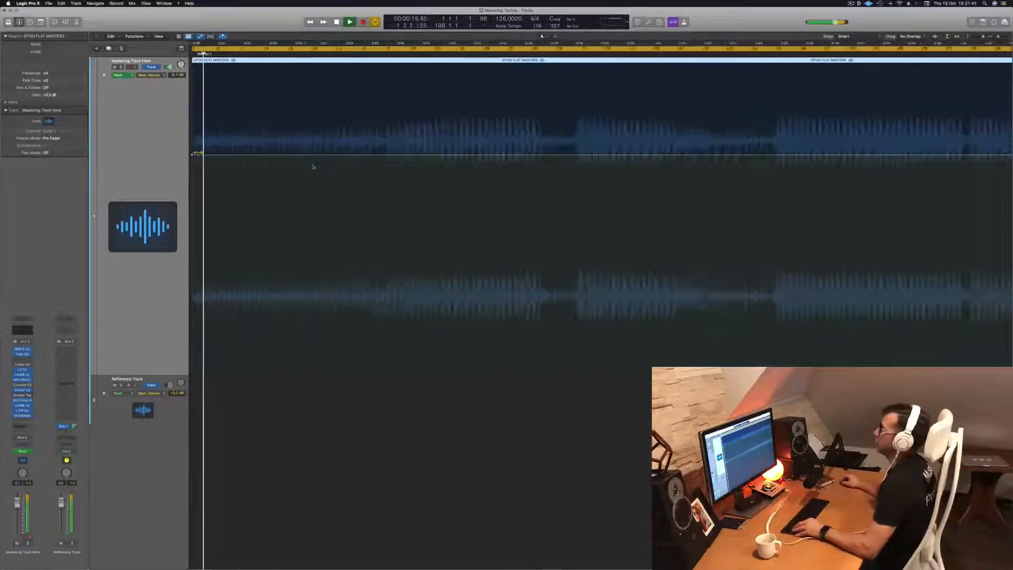
scroll(310, 166, "up", 2)
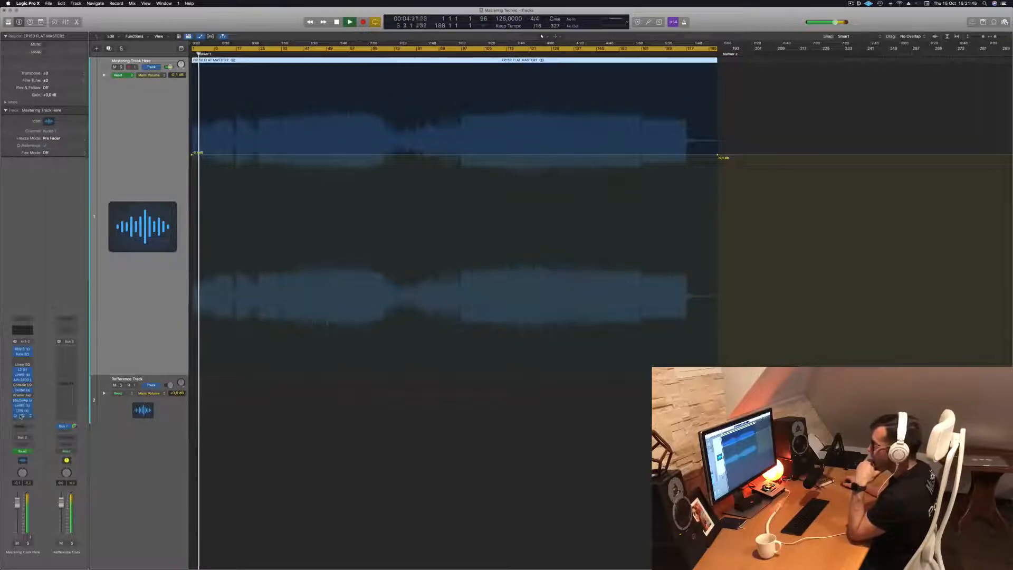
Bring back the MultiMeter and other plug-in windows, close the SSLComp, and place the Multi Opto Mastering LinMB over the MultiMeter's lower part
left_click(20, 417)
left_click_drag(876, 55, 859, 54)
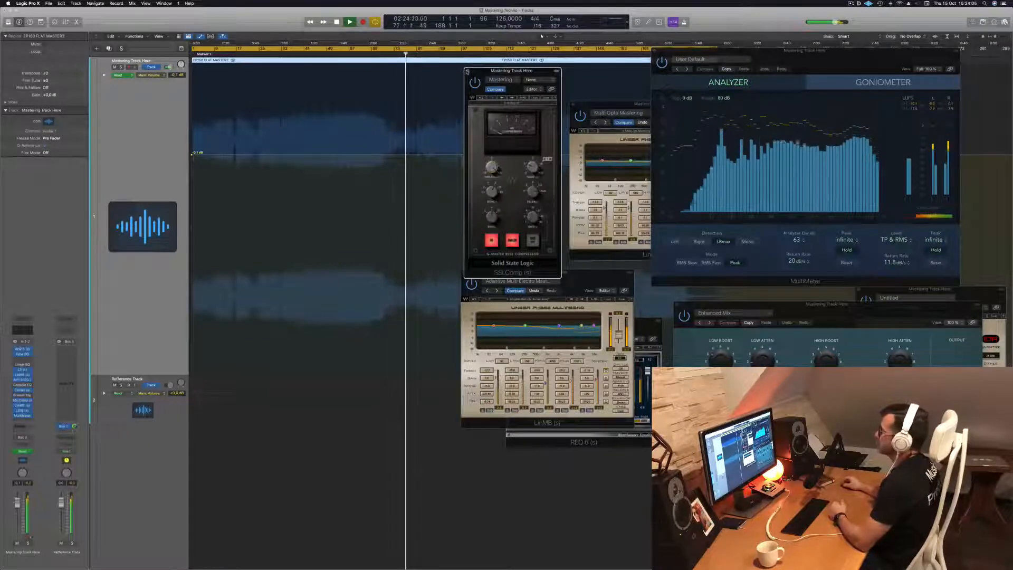
left_click(468, 71)
left_click_drag(832, 53, 878, 51)
left_click_drag(683, 110, 783, 233)
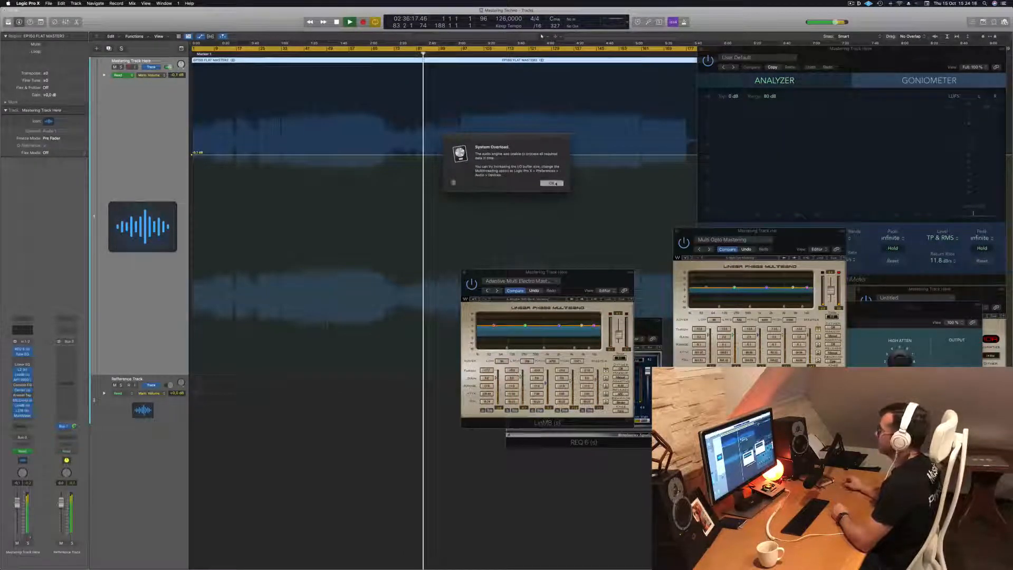
Dismiss the System Overload message, resume playback, and move the playhead to around bar 110
left_click(554, 183)
key("space")
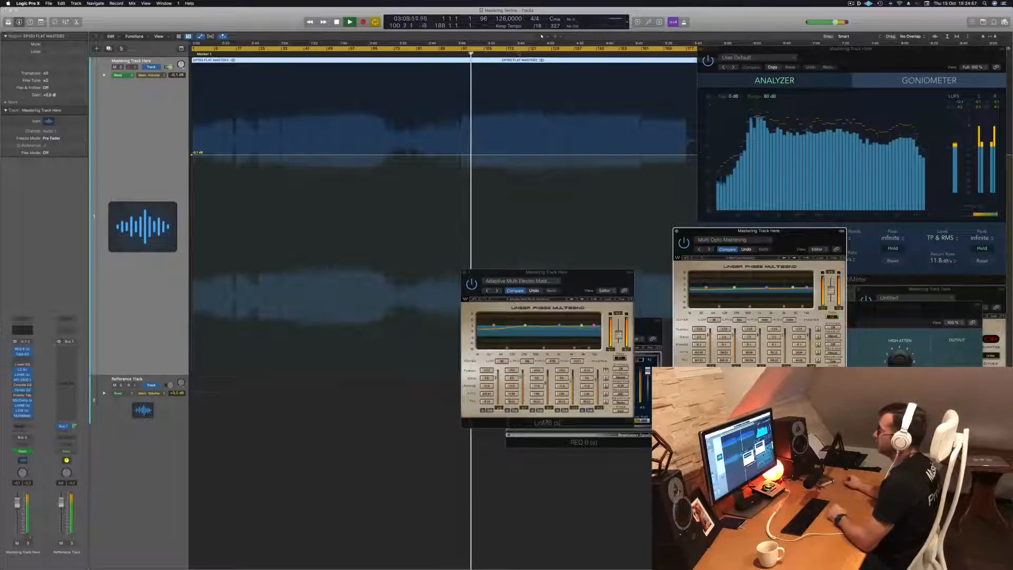
left_click(511, 54)
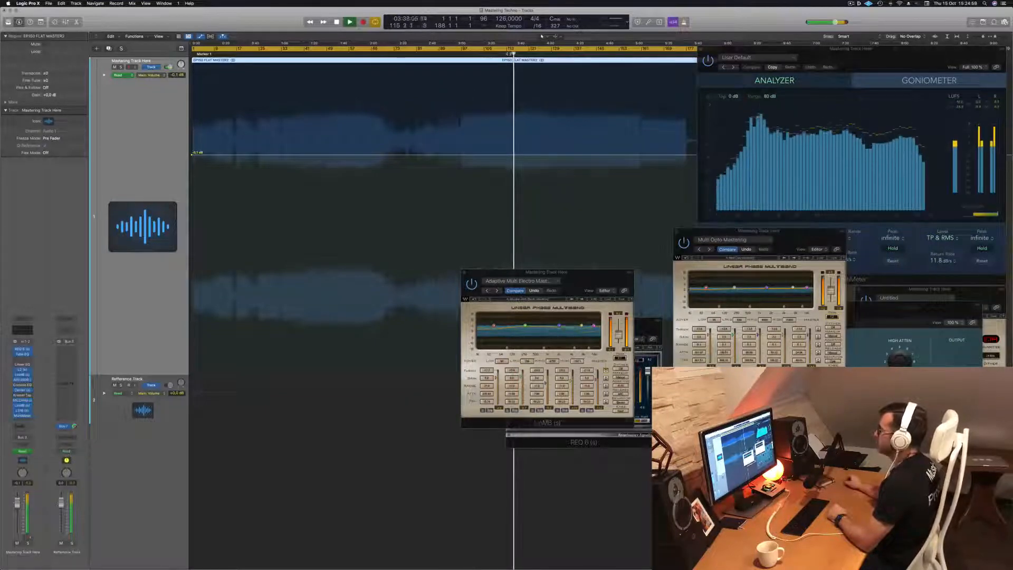
left_click(506, 54)
left_click(501, 54)
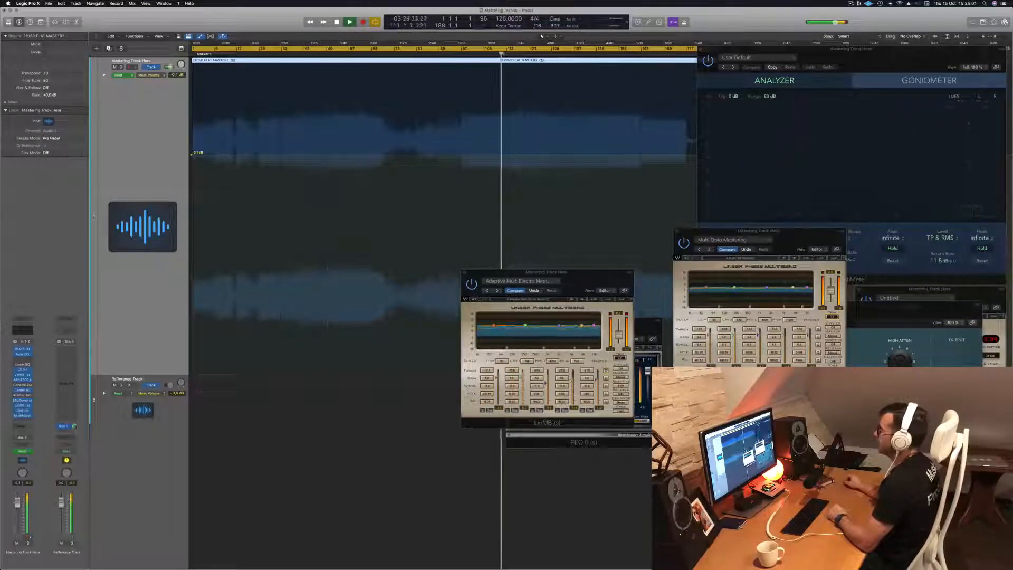